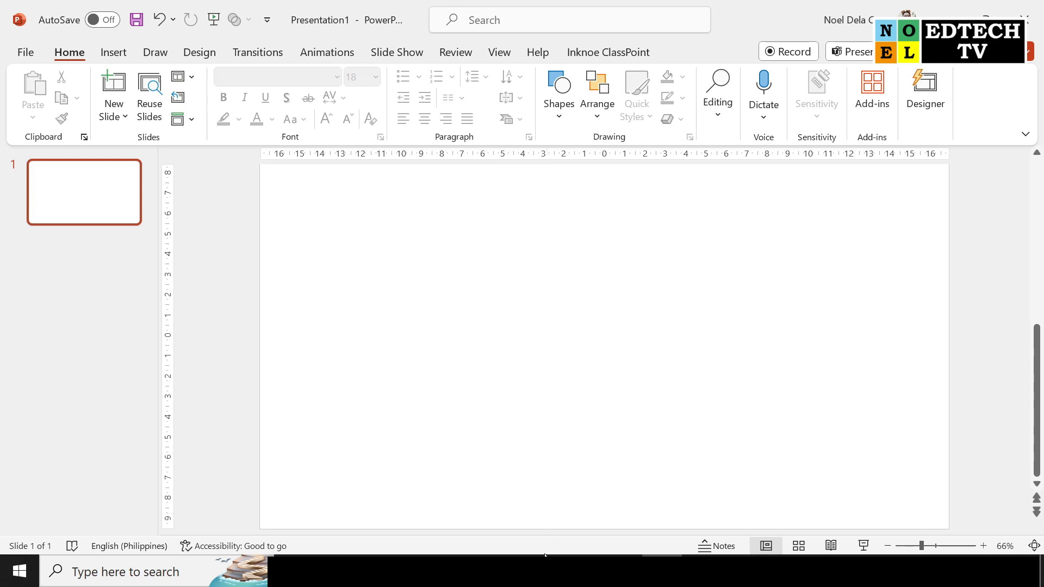
Switch to the browser and copy the black dripping paint image sourced from Pinterest in the "dripping" image results
key("alt+Tab")
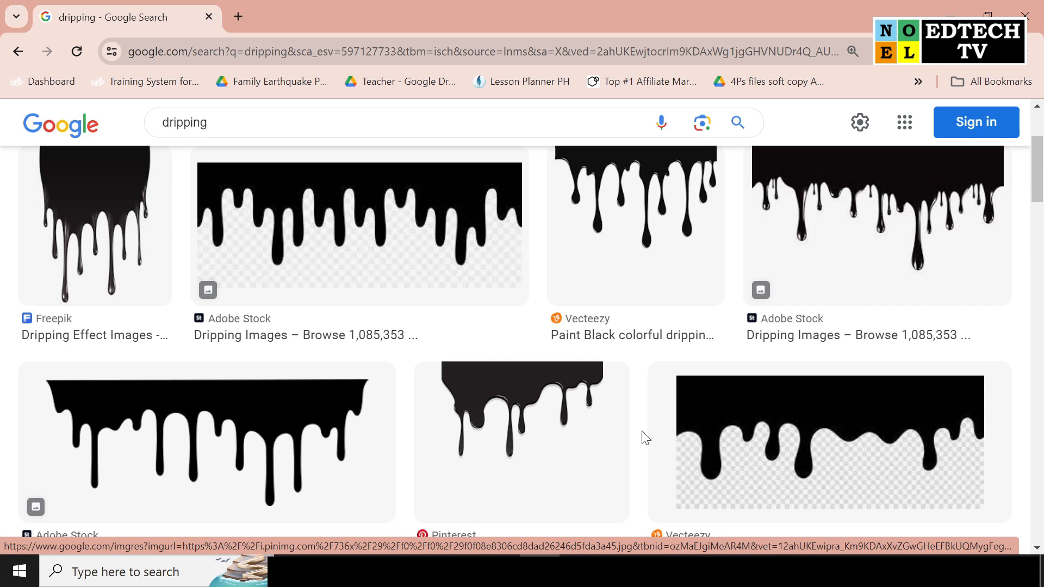
left_click(206, 124)
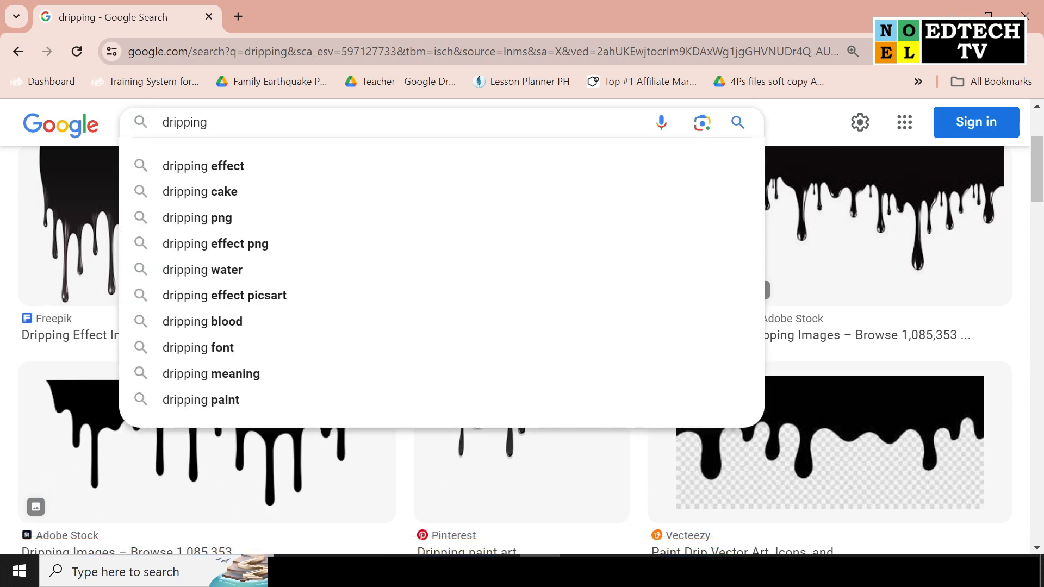
left_click(813, 132)
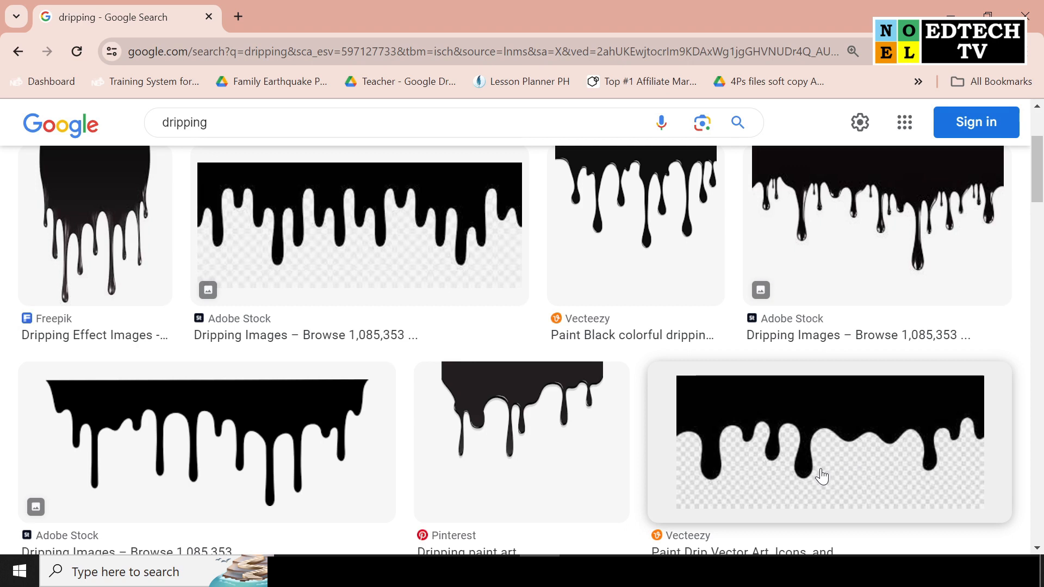
right_click(496, 394)
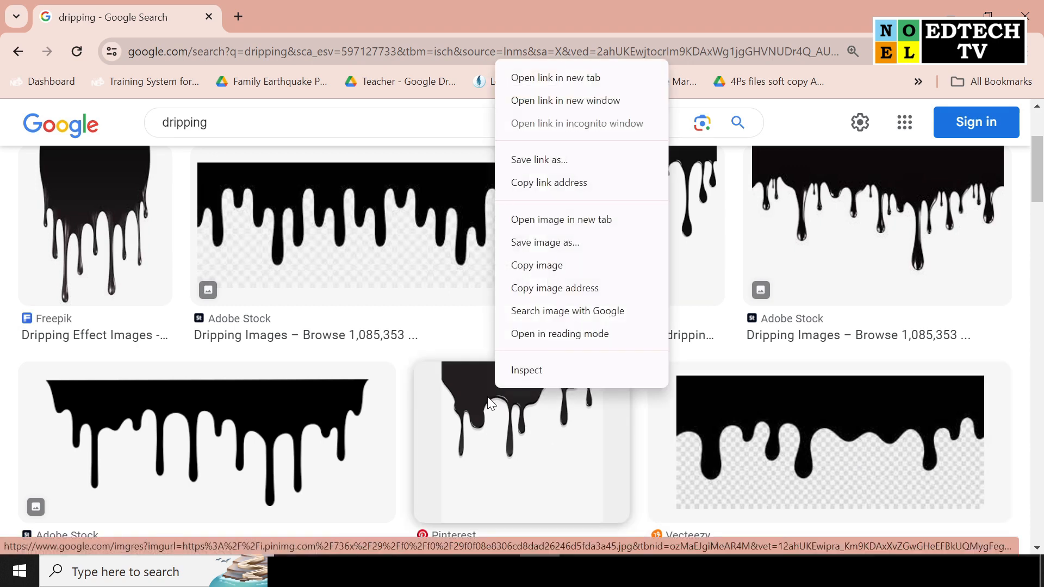
left_click(563, 268)
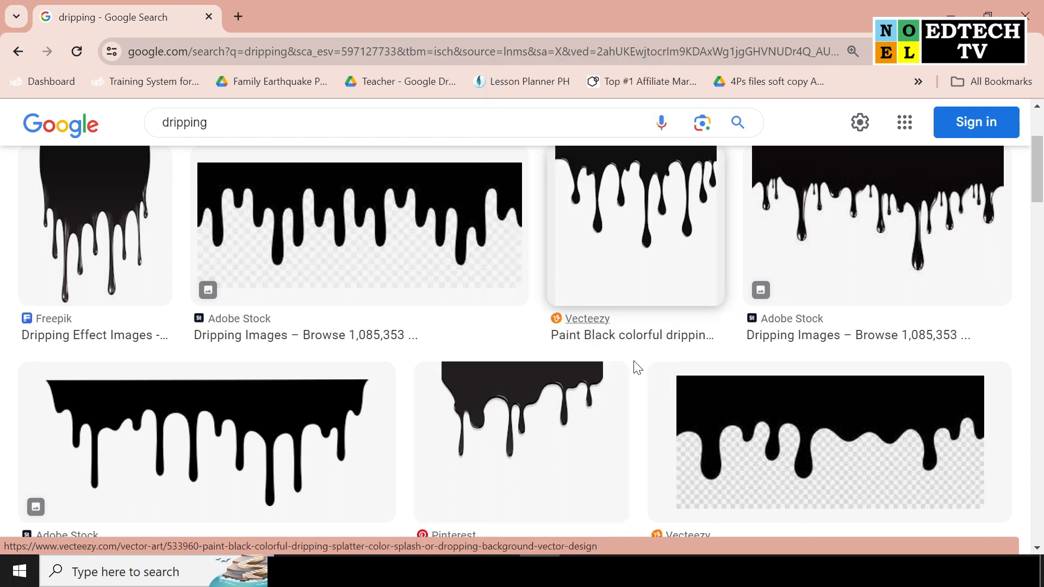
Return to PowerPoint, paste the copied dripping image onto the blank slide and move it slightly up and left of the centre
left_click(949, 16)
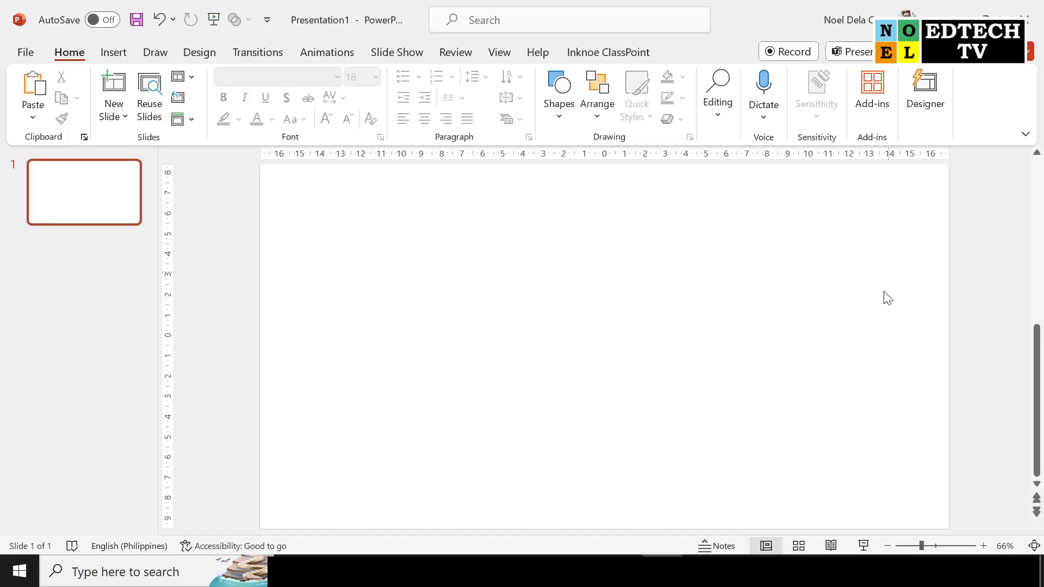
right_click(472, 255)
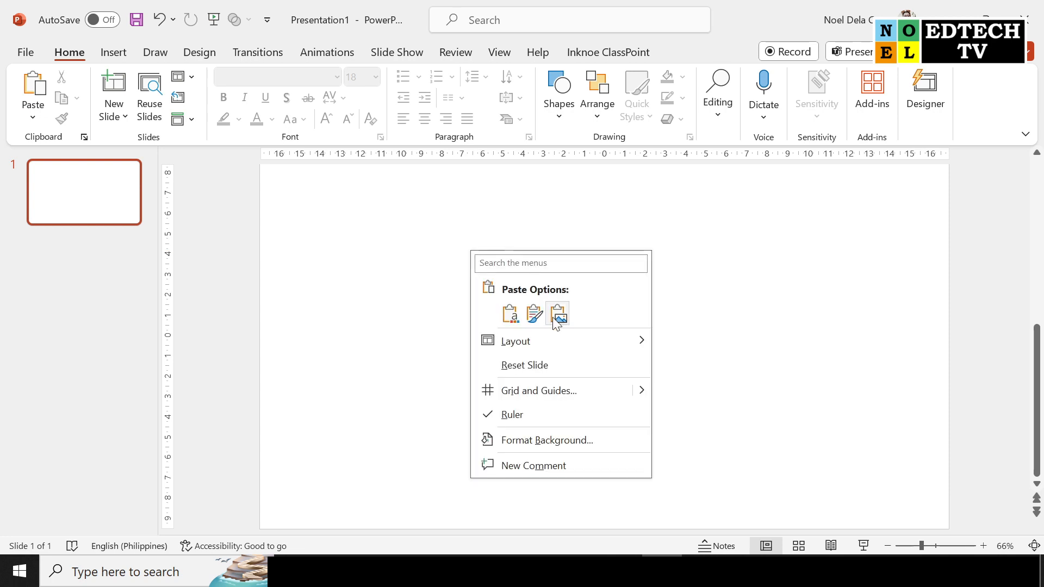
left_click(511, 315)
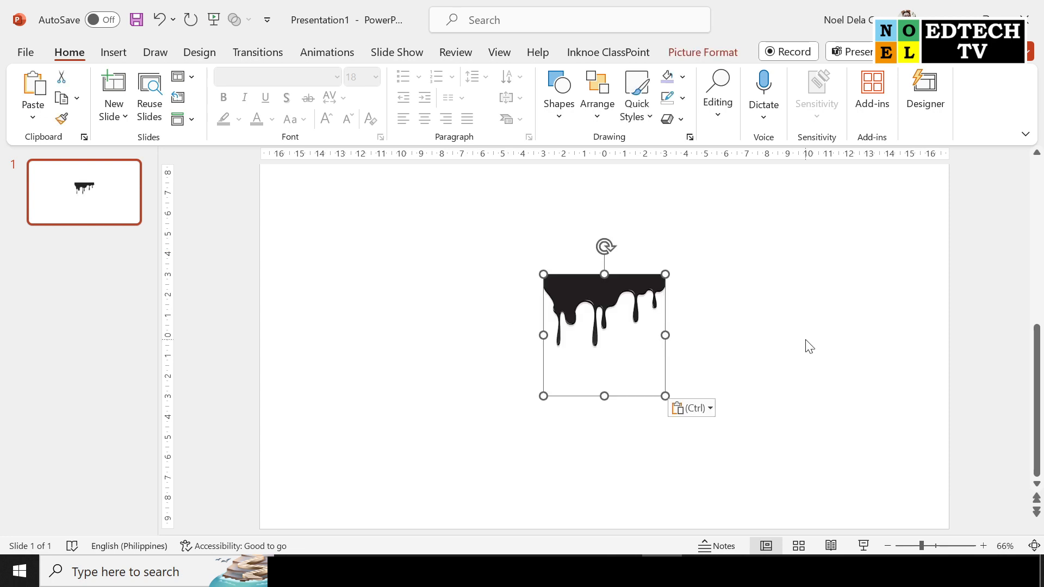
left_click_drag(608, 302, 570, 282)
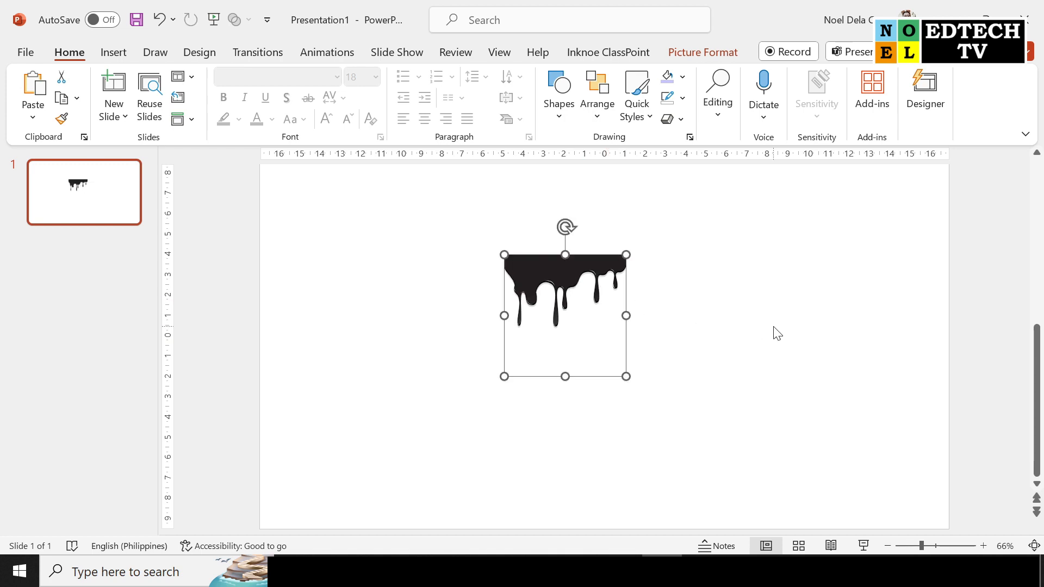
Draw a rectangle about 10.3 cm wide and 6.3 cm high over the dripping picture, leaving its upper edge uncovered
left_click(112, 54)
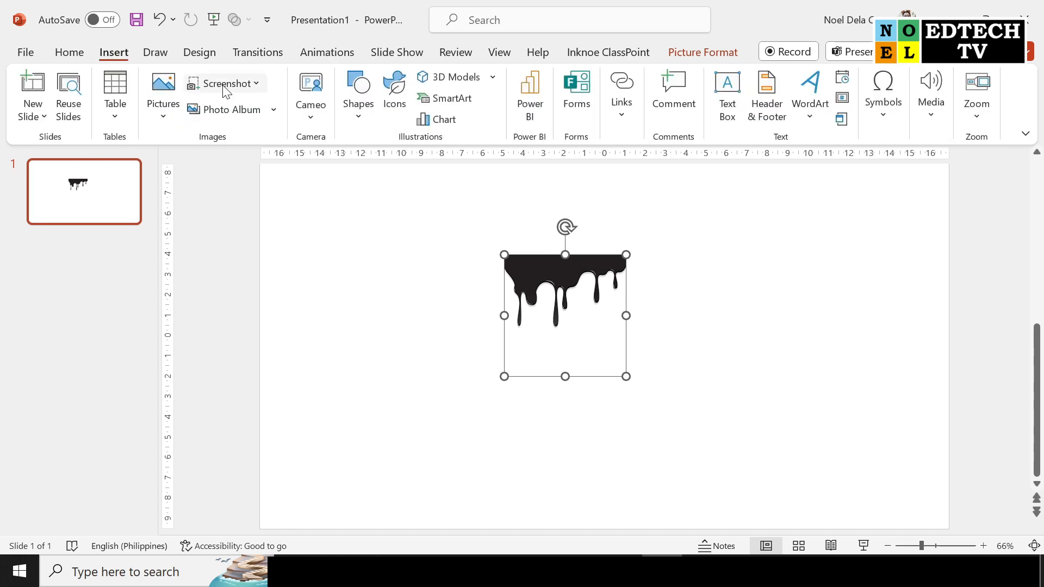
left_click(365, 123)
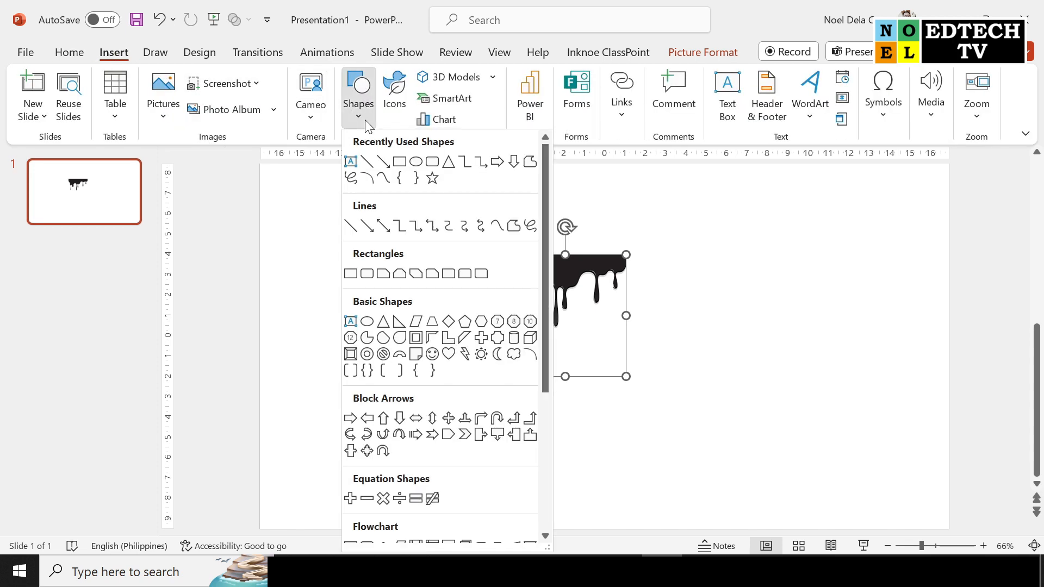
left_click(400, 162)
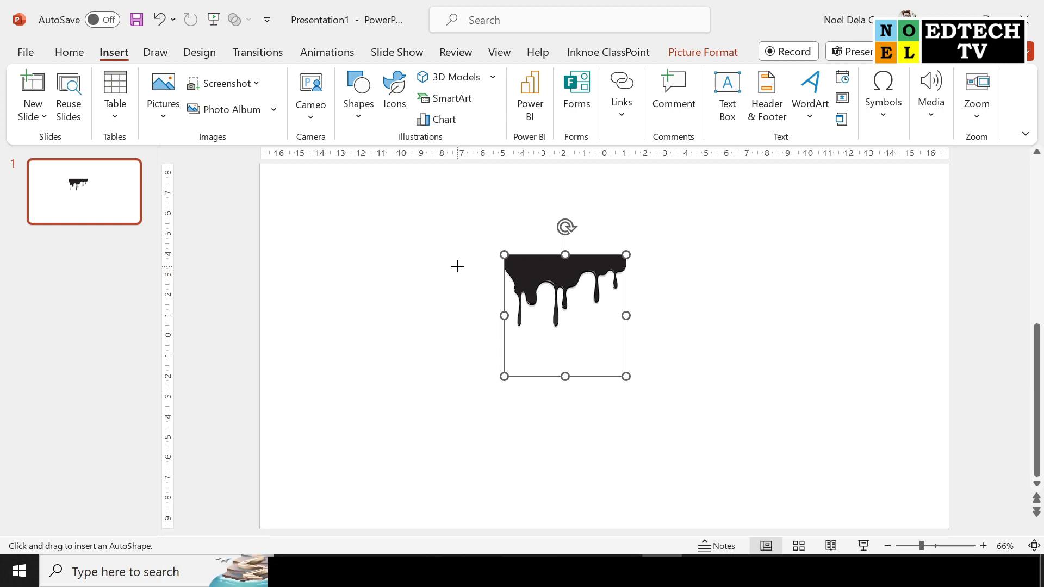
left_click_drag(454, 268, 664, 396)
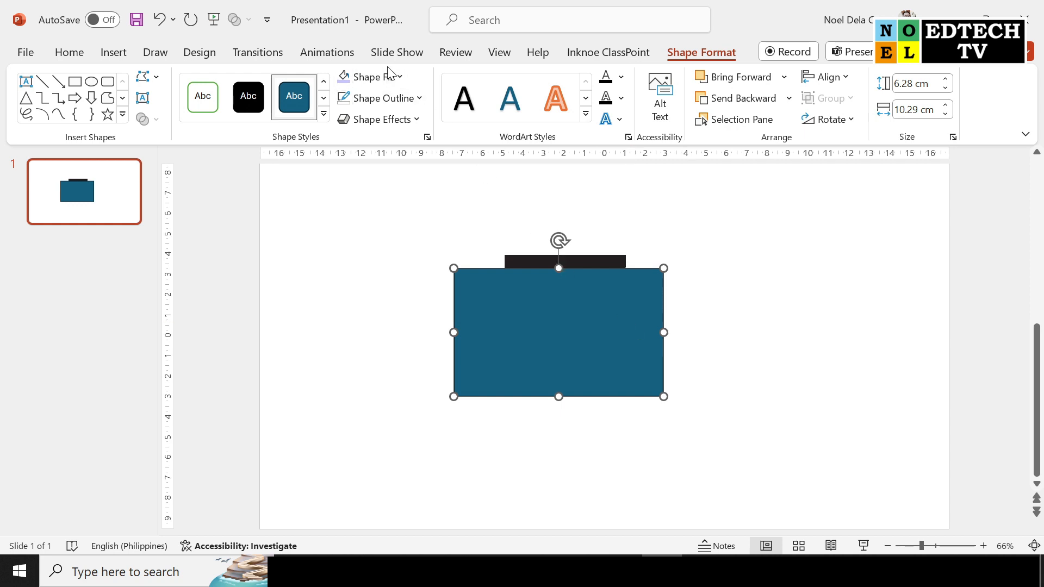
Fill the rectangle with the lightest green theme colour and remove its outline
left_click(400, 78)
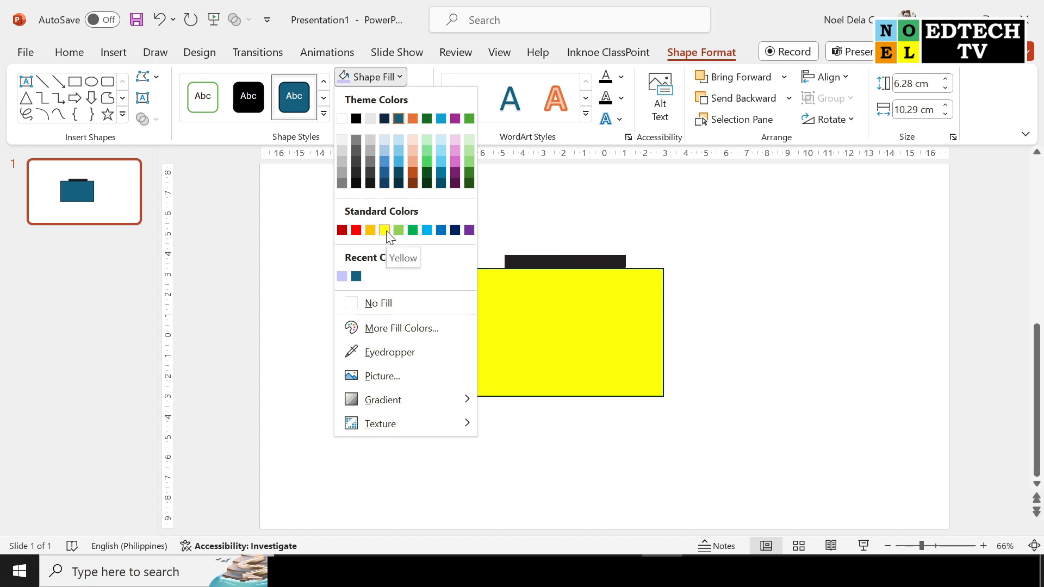
left_click(469, 140)
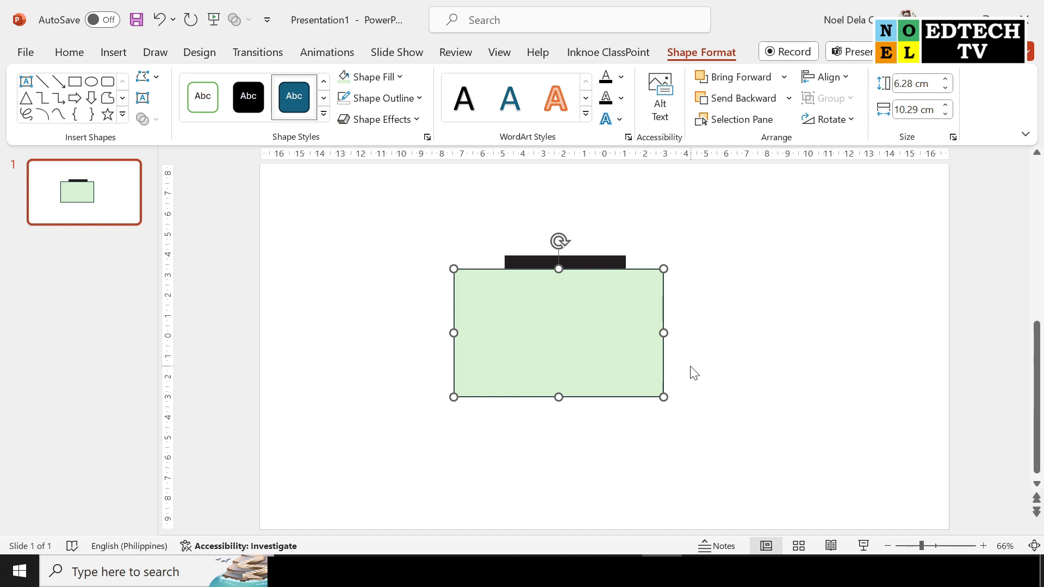
left_click(419, 98)
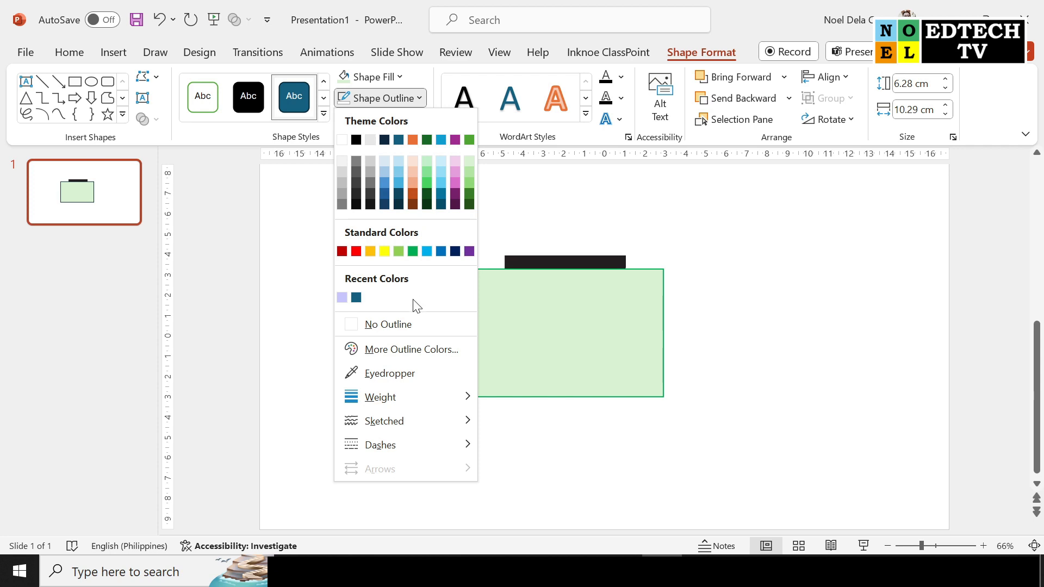
left_click(404, 326)
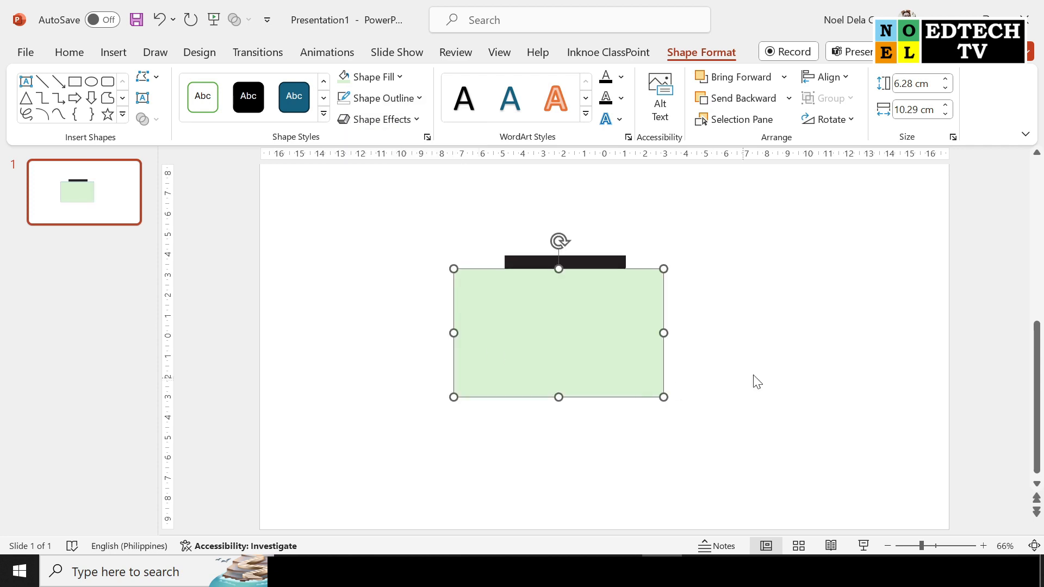
left_click(775, 356)
Send the light green rectangle to the back, behind the dripping picture
right_click(629, 307)
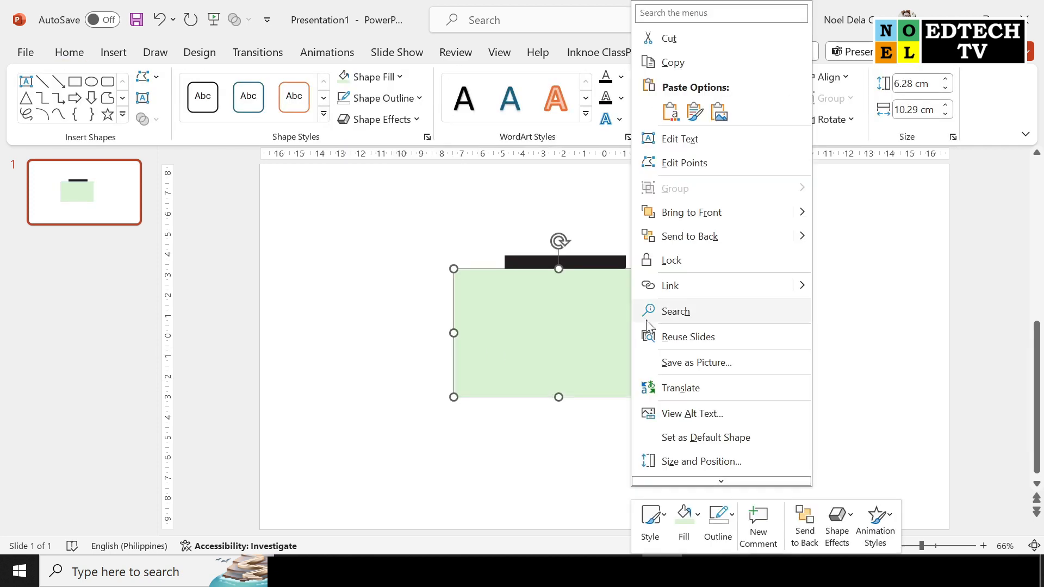
left_click(706, 239)
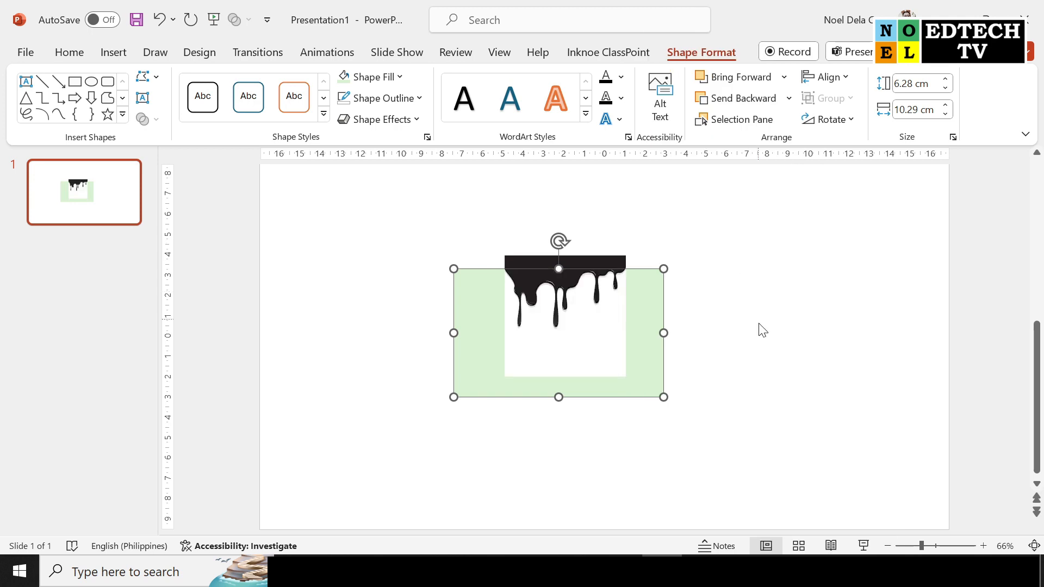
left_click(767, 364)
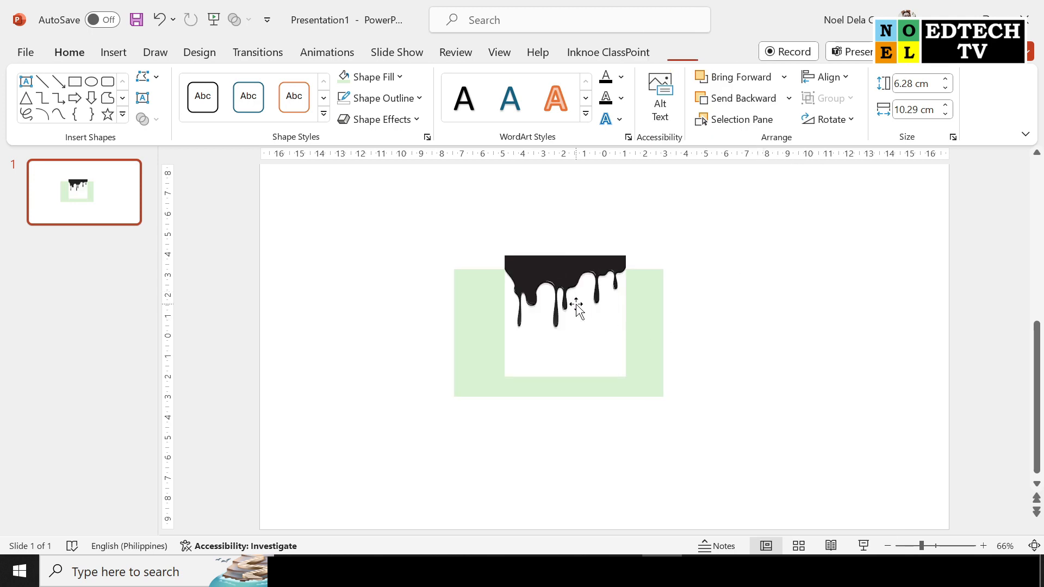
Remove the white background from the dripping picture, marking the whole black band and all its drips as areas to keep
left_click(598, 326)
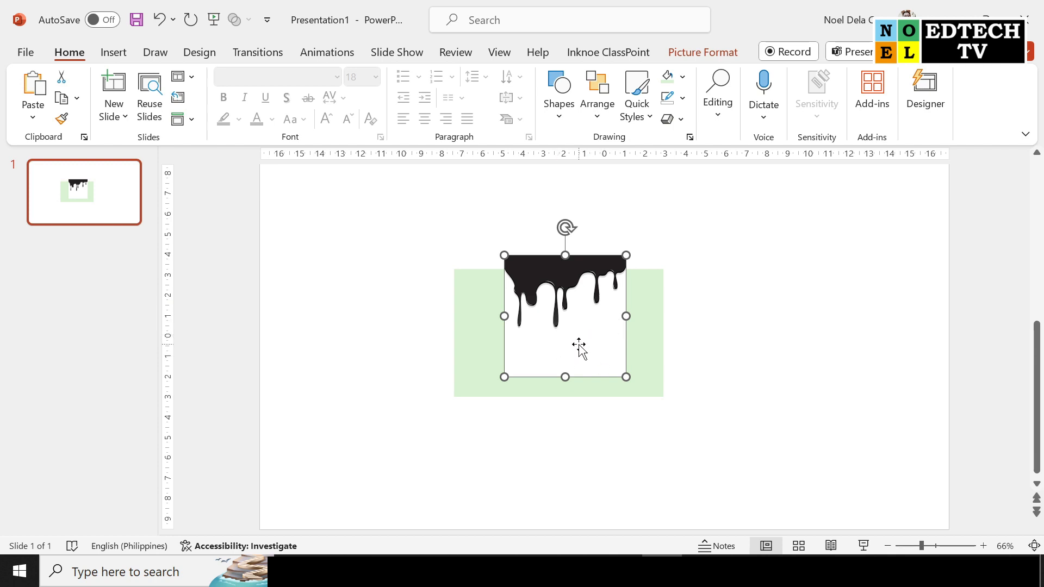
left_click(701, 52)
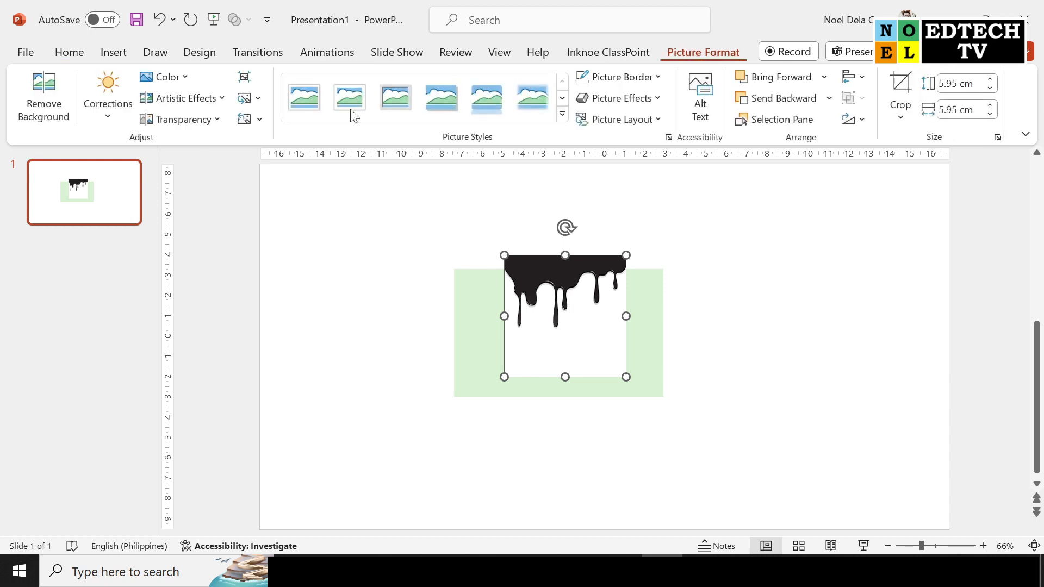
left_click(43, 87)
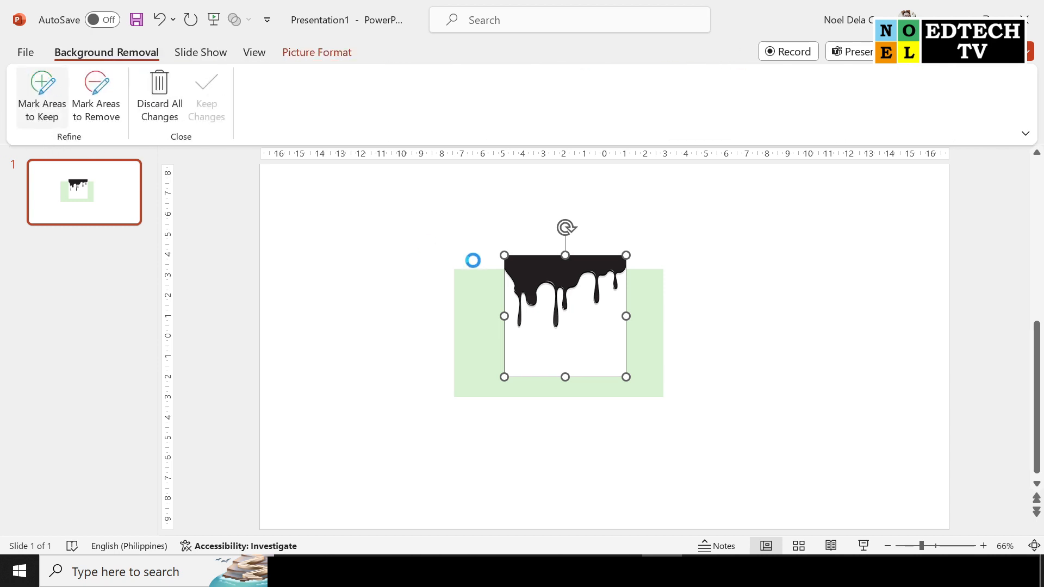
left_click(40, 84)
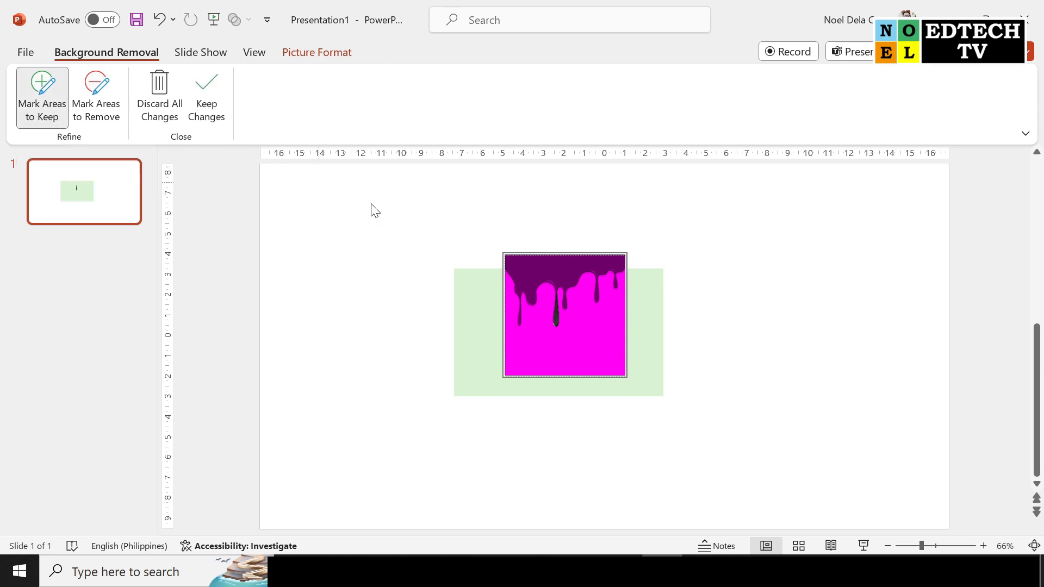
mouse_move(514, 262)
left_mouse_down()
mouse_move(610, 251)
mouse_move(596, 255)
left_mouse_up()
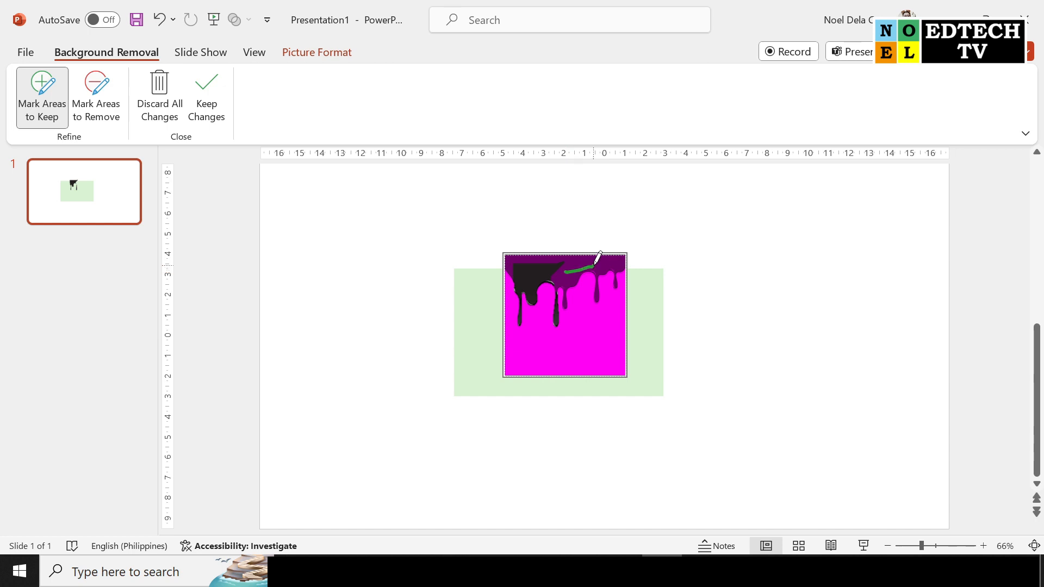
scroll(575, 249, "up", 6)
scroll(640, 231, "up", 5)
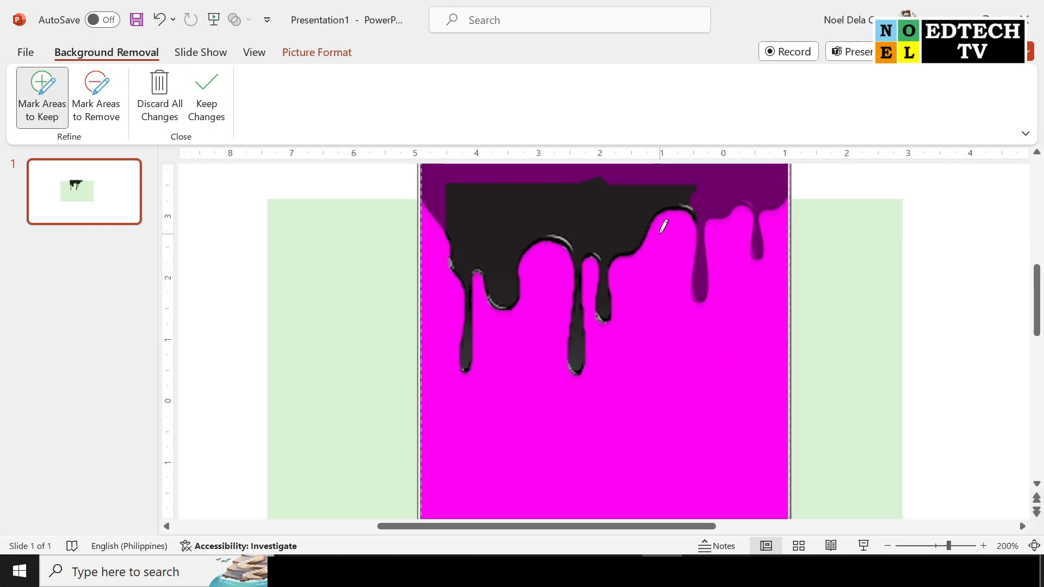
scroll(726, 220, "up", 1)
left_click_drag(444, 216, 528, 206)
mouse_move(773, 205)
left_mouse_down()
mouse_move(757, 224)
mouse_move(777, 208)
left_mouse_up()
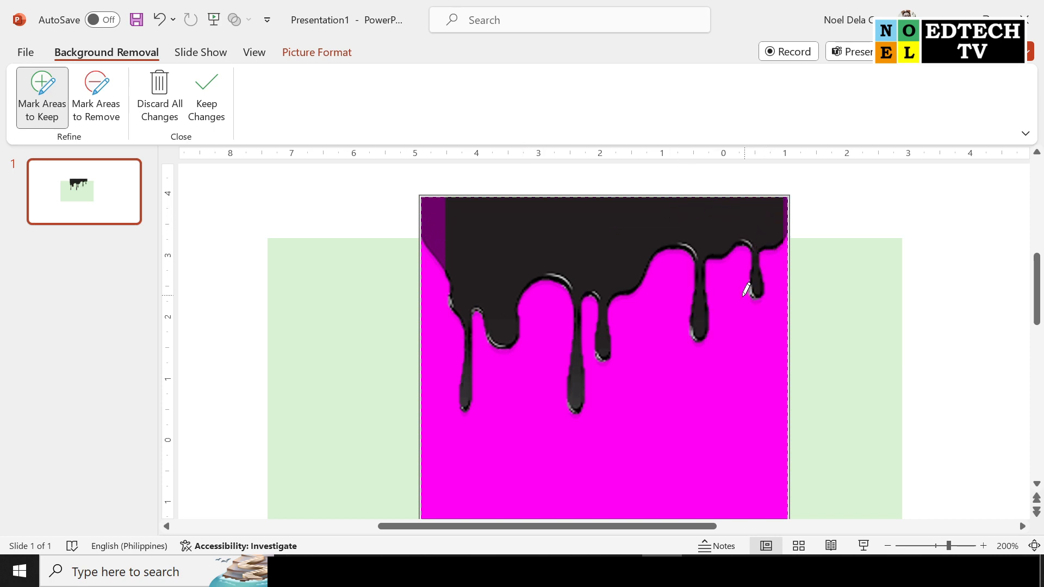
left_click_drag(431, 213, 443, 232)
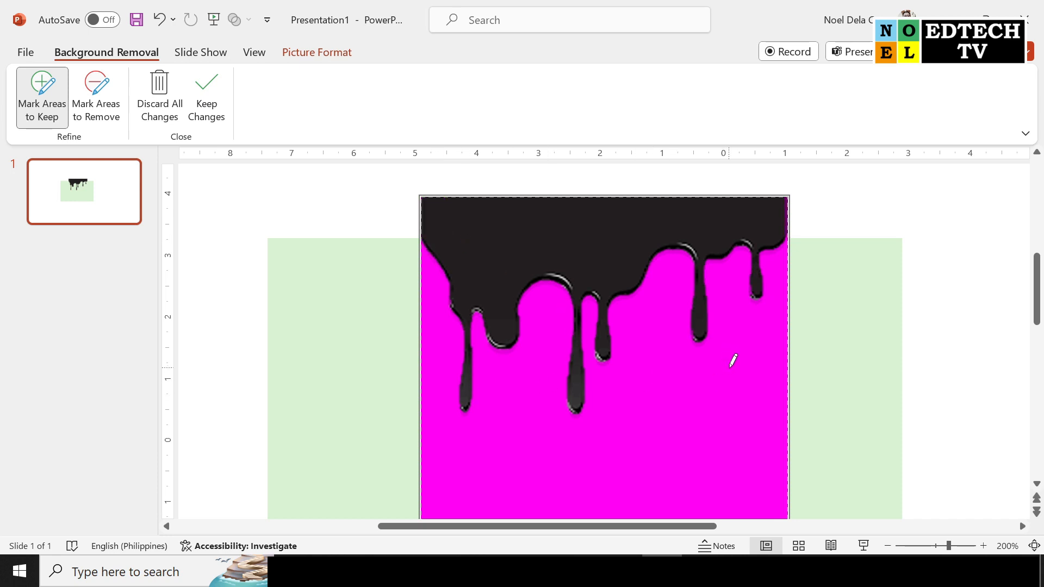
left_click(207, 83)
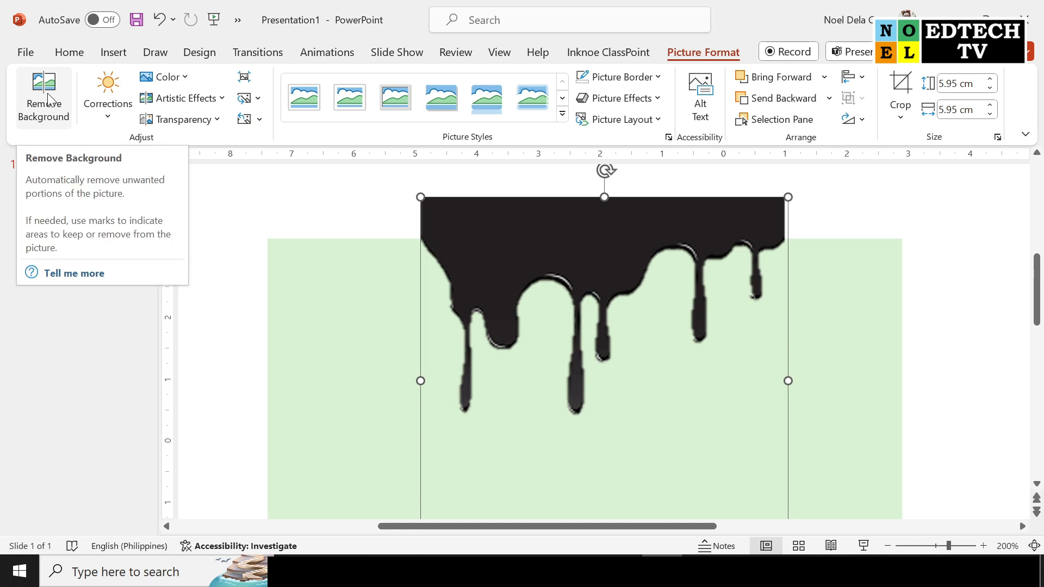
Save the dripping picture and the green rectangle together as a PNG picture named PICTURE on the Desktop
left_click(844, 337, "shift")
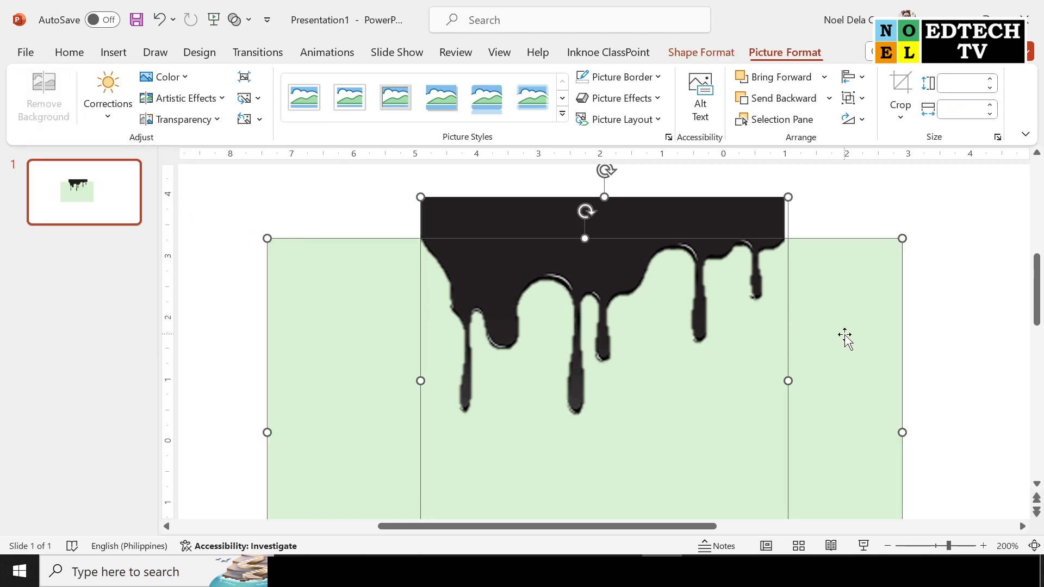
right_click(717, 224)
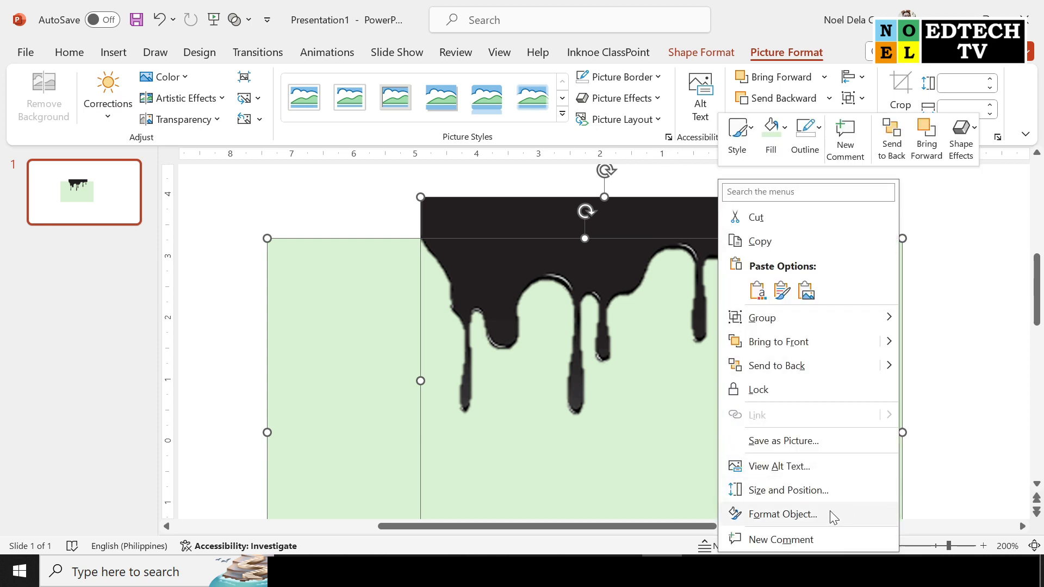
right_click(848, 418)
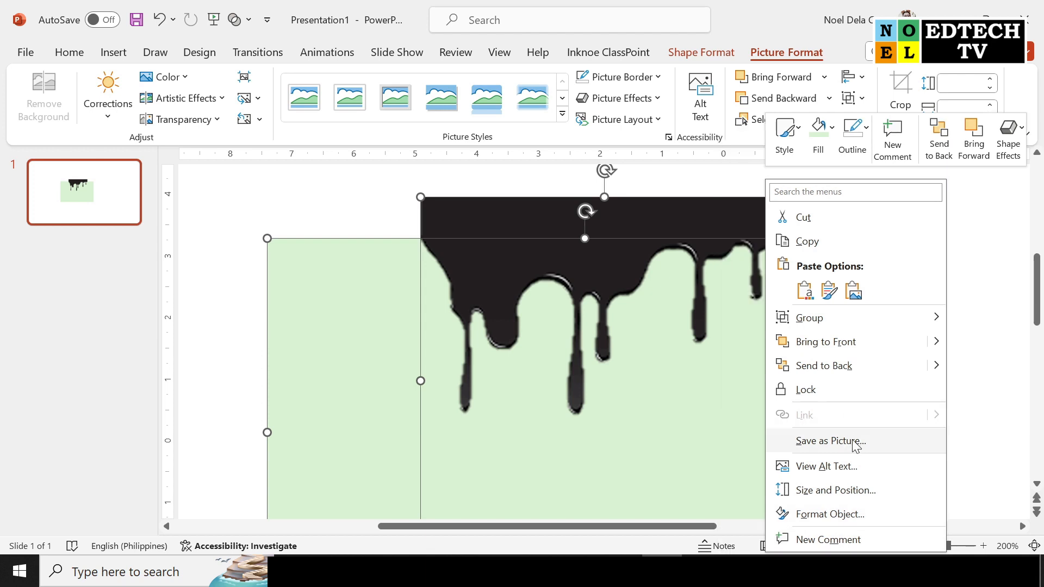
left_click(857, 441)
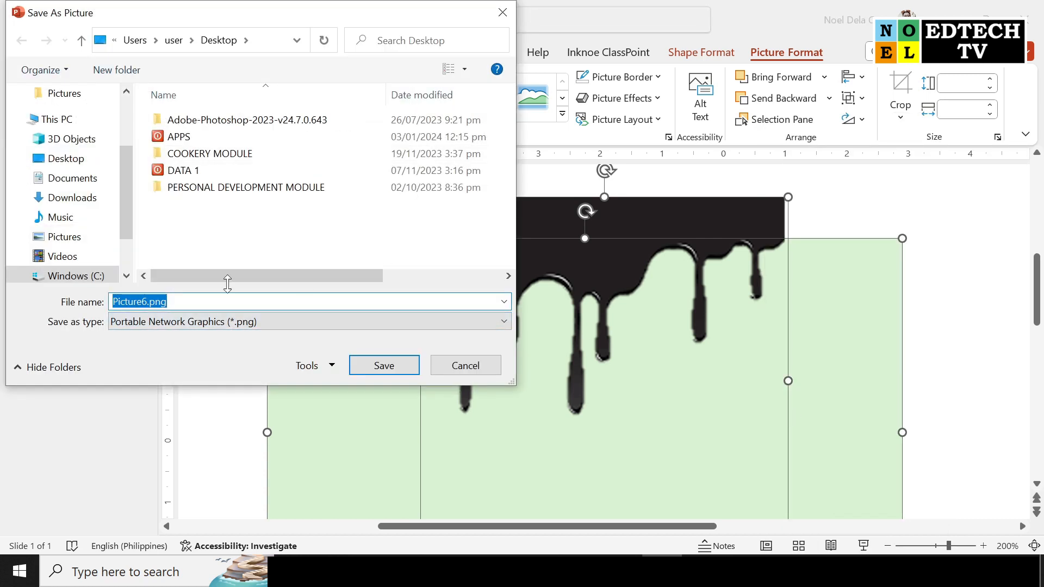
left_click(57, 159)
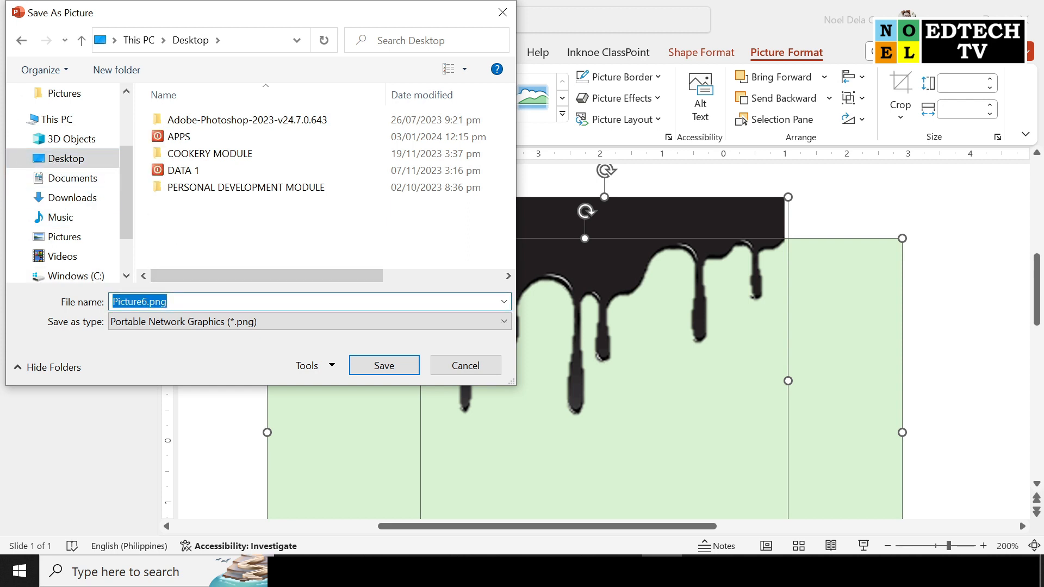
type("PICTURE")
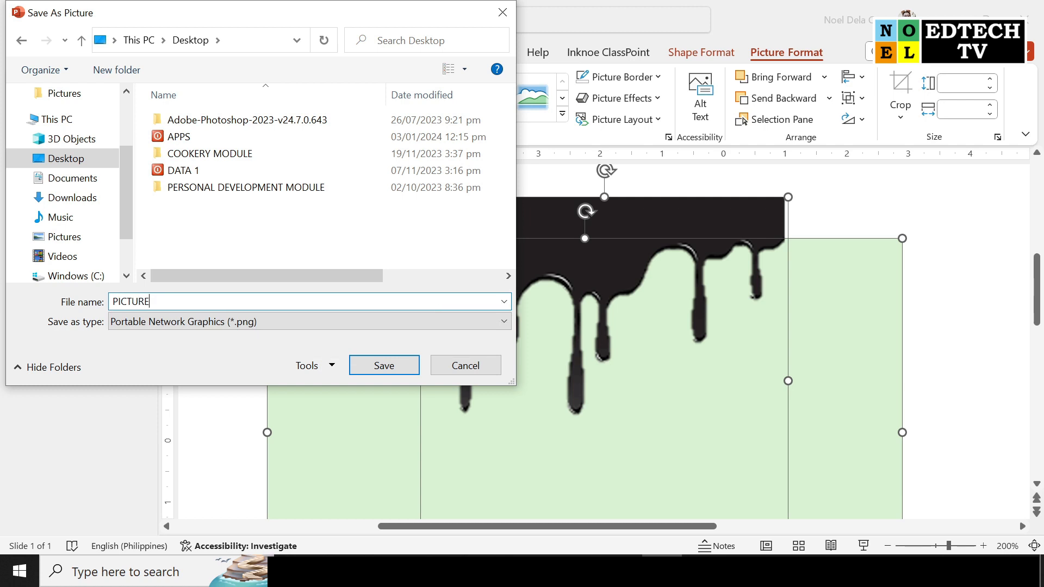
left_click(382, 373)
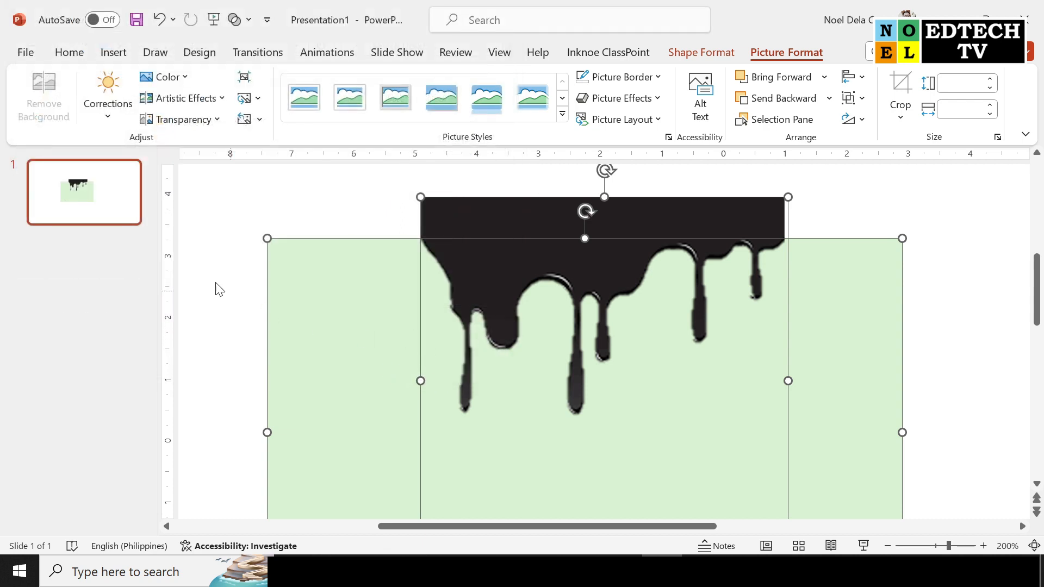
Add a new slide with the Blank layout after slide 1
left_click(112, 205)
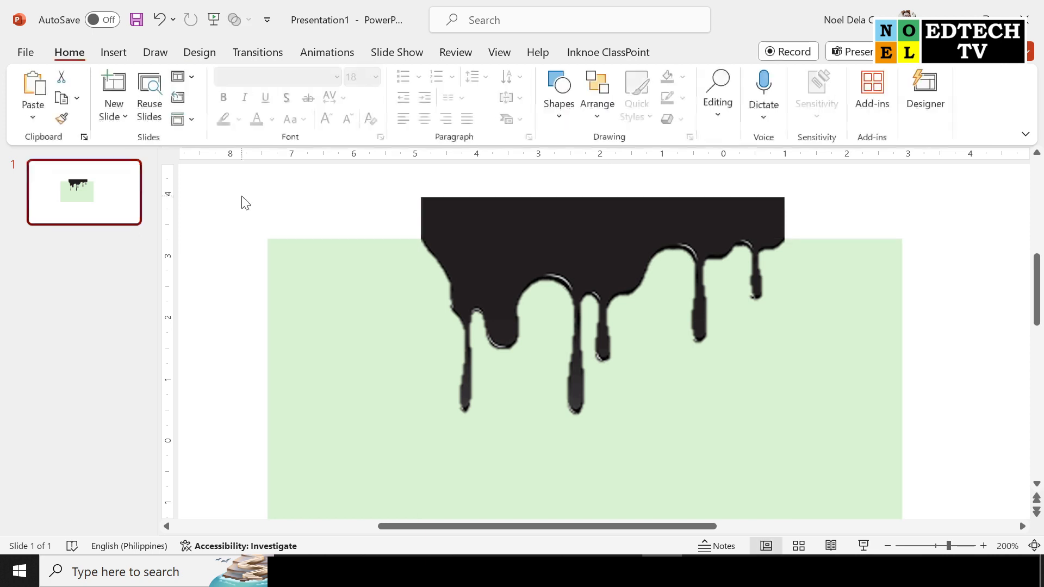
left_click(114, 120)
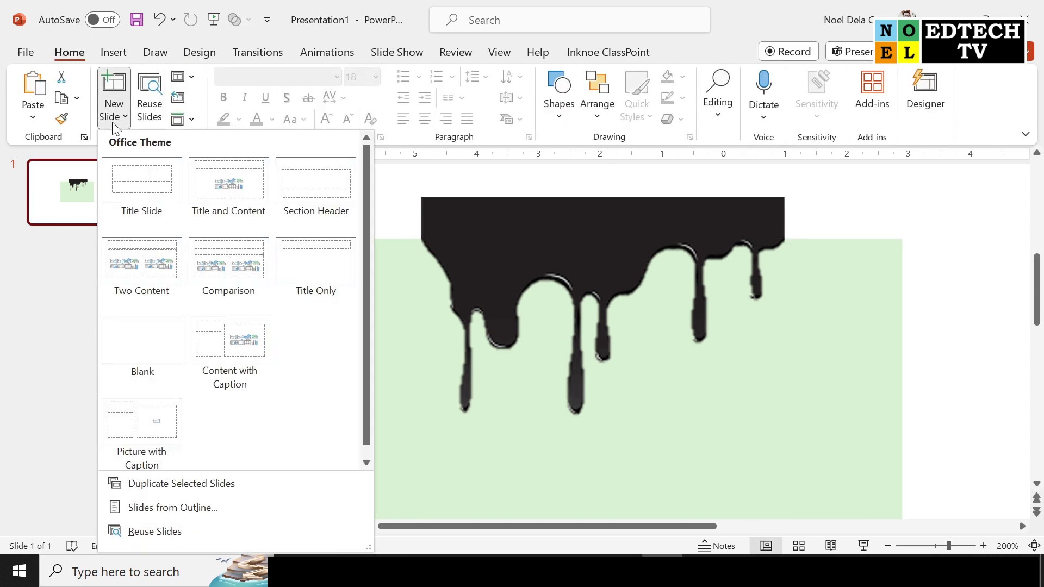
left_click(154, 341)
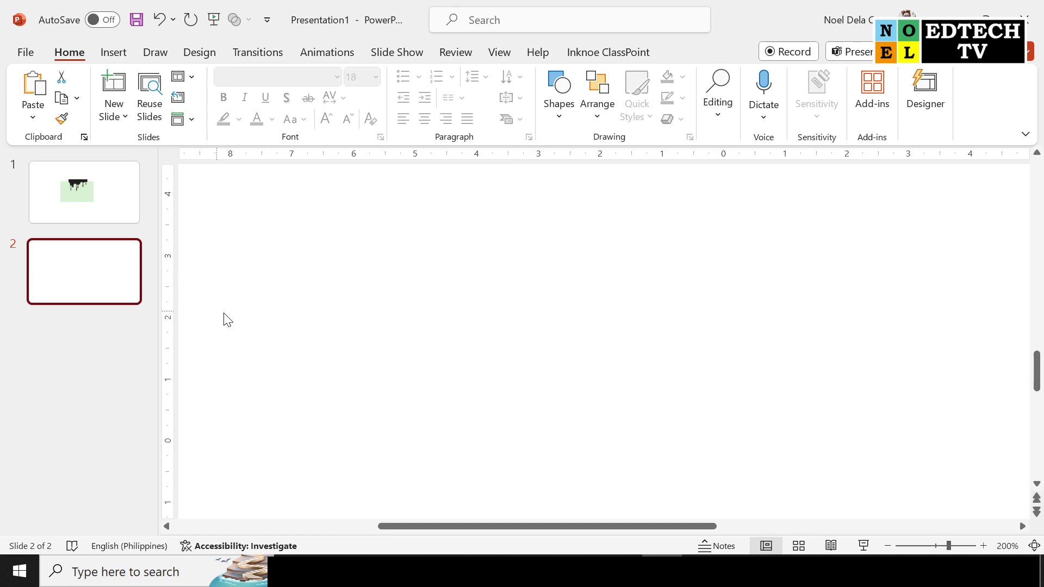
Insert PICTURE.png from the Desktop onto the blank slide and dismiss the design suggestions
left_click(115, 55)
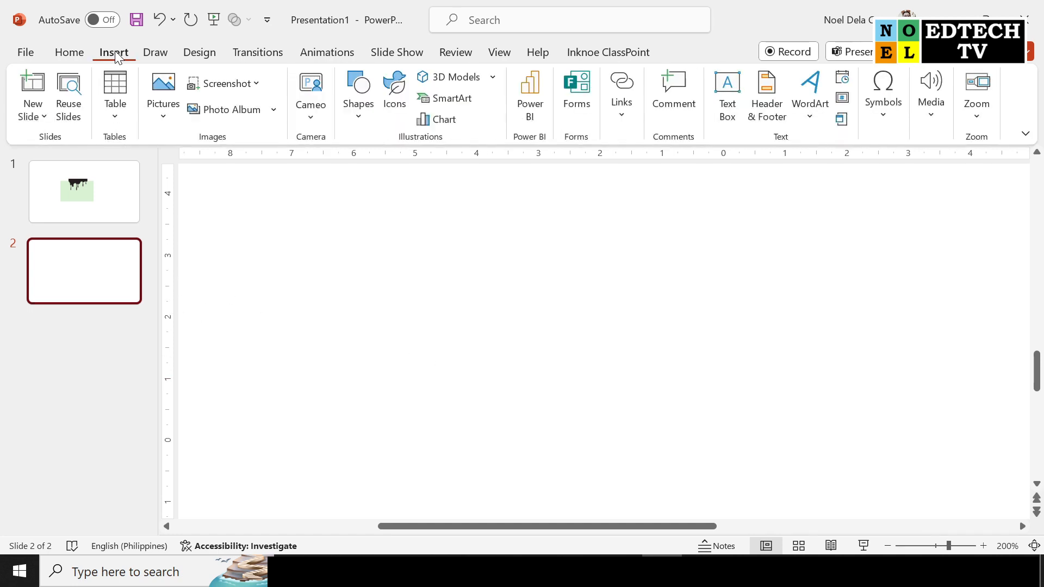
left_click(156, 123)
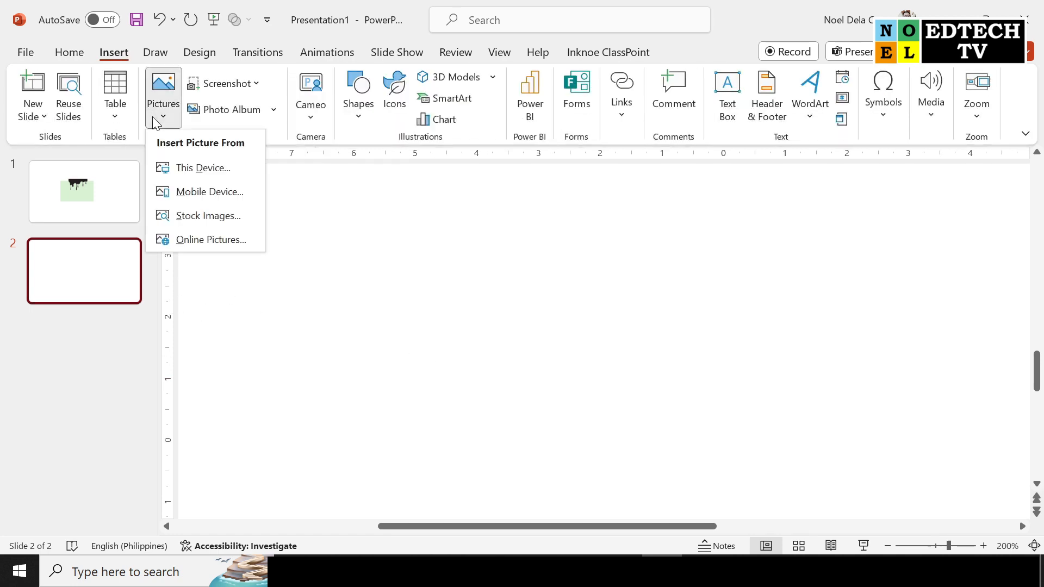
left_click(214, 180)
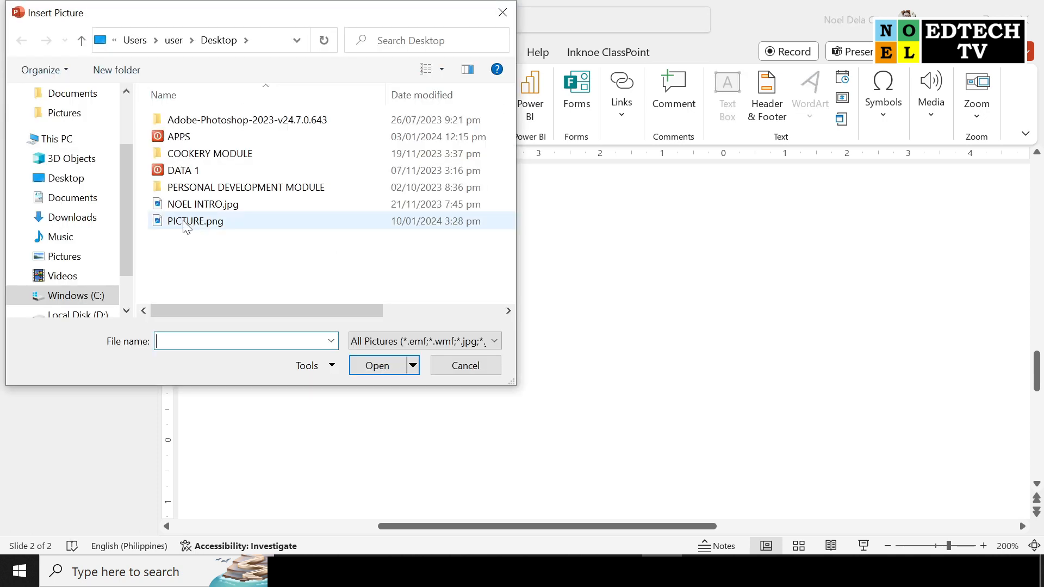
left_click(188, 223)
left_click(379, 366)
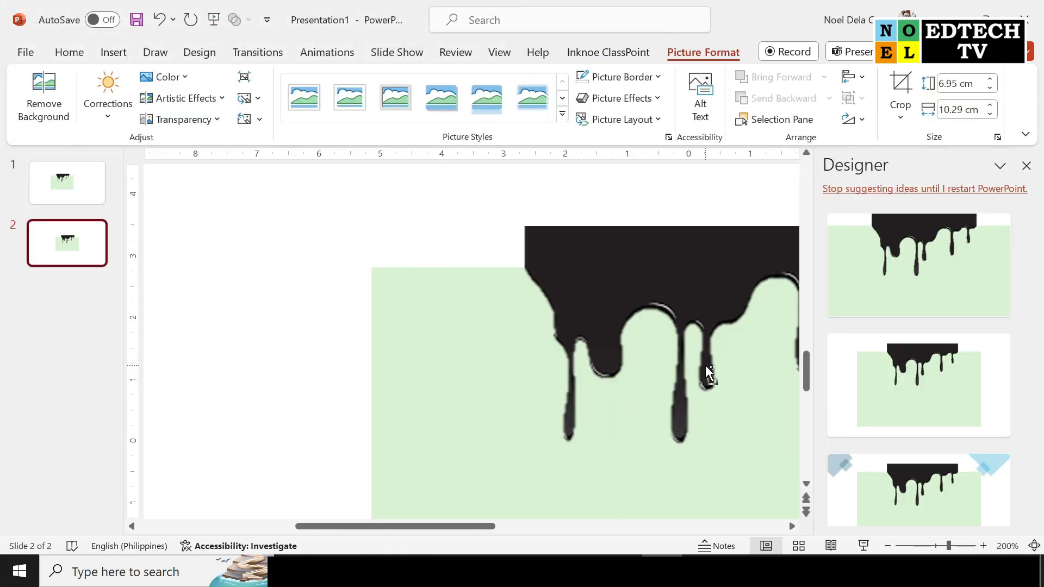
left_click(1033, 166)
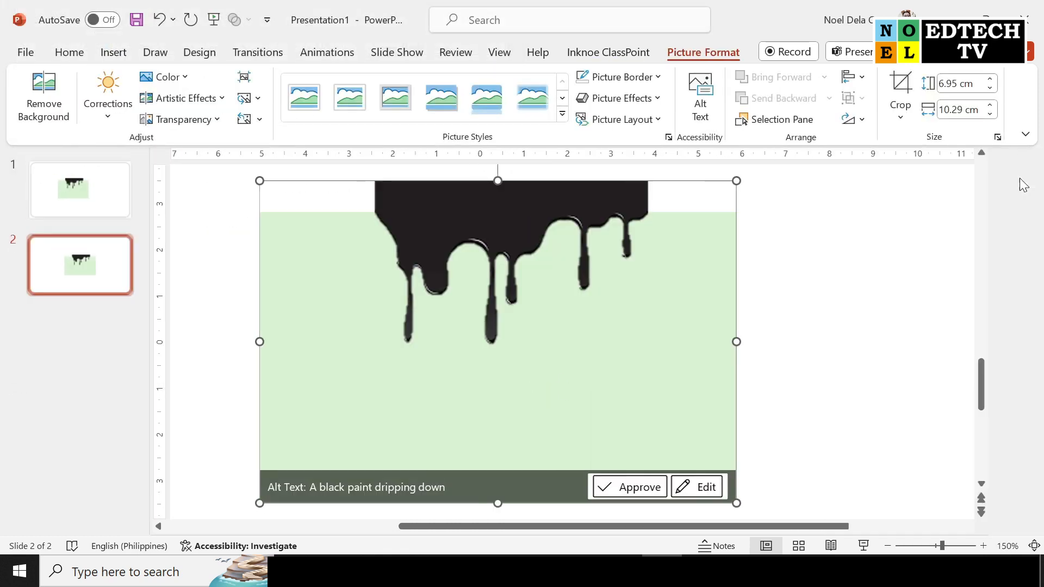
left_click(804, 340)
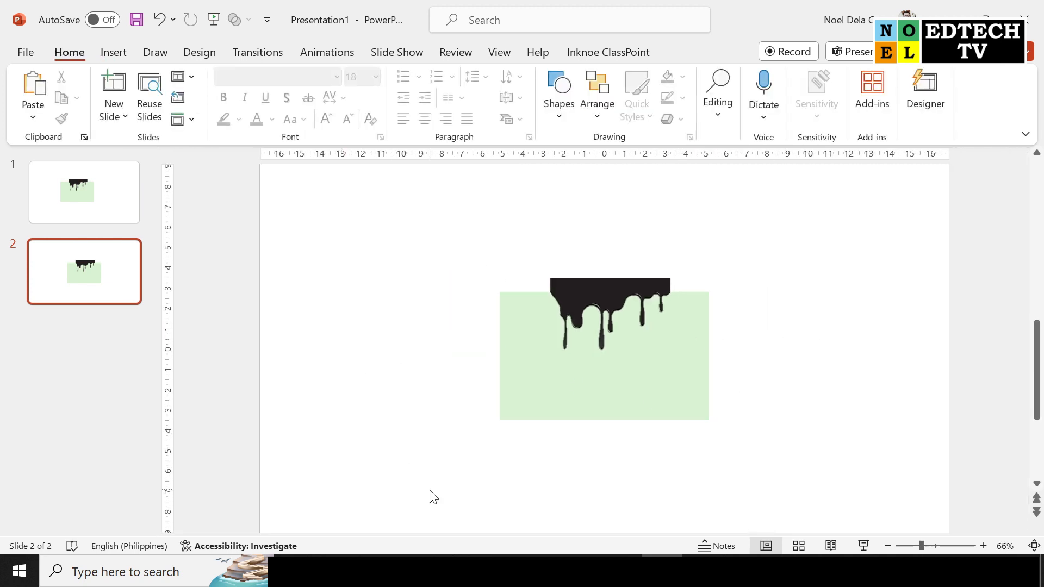
Switch to the Chrome browser, open freepik.com and search all assets for CARTOON
left_click(544, 571)
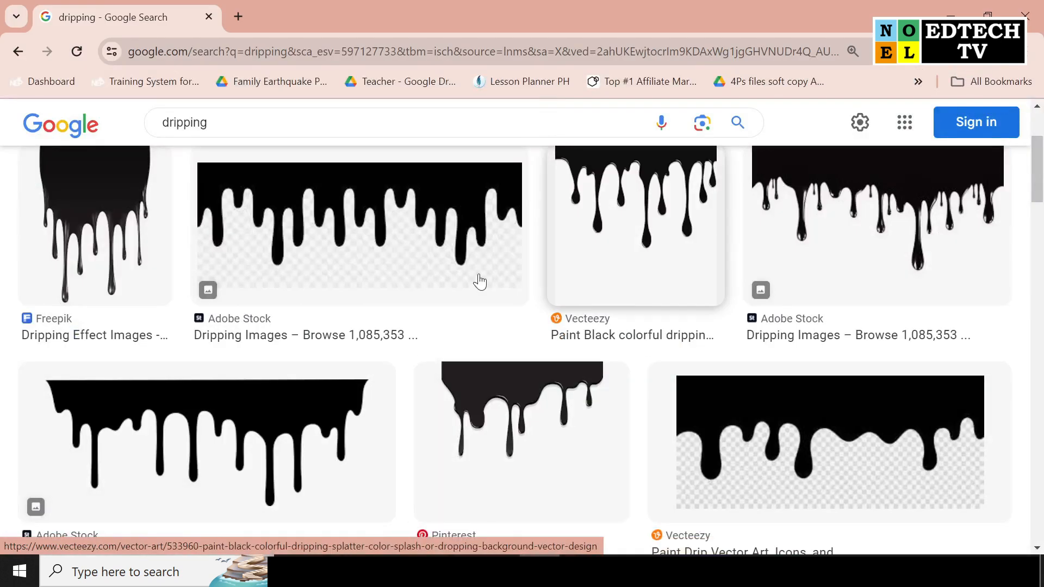
left_click(489, 52)
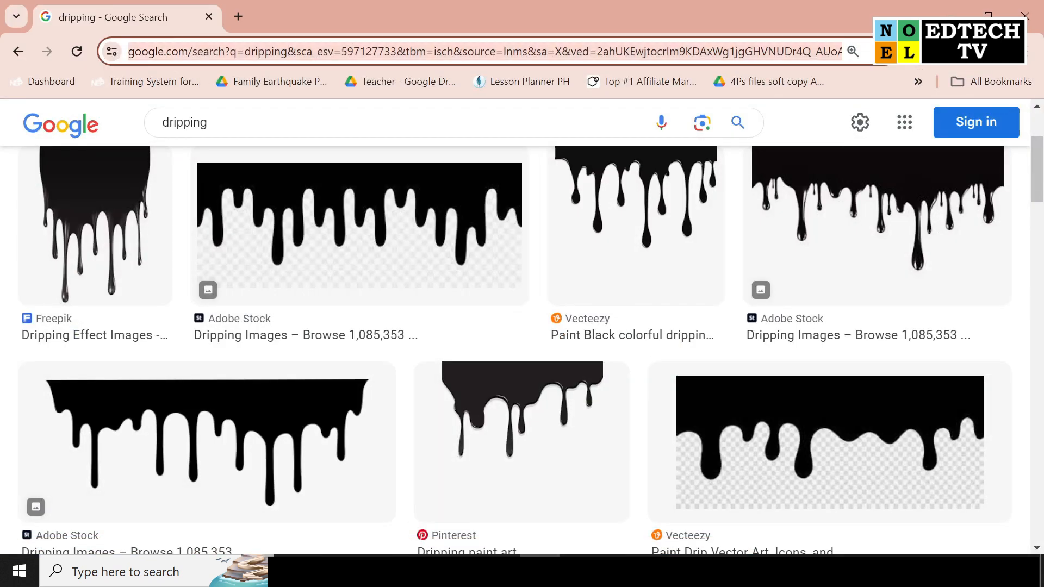
type("FREEPIK")
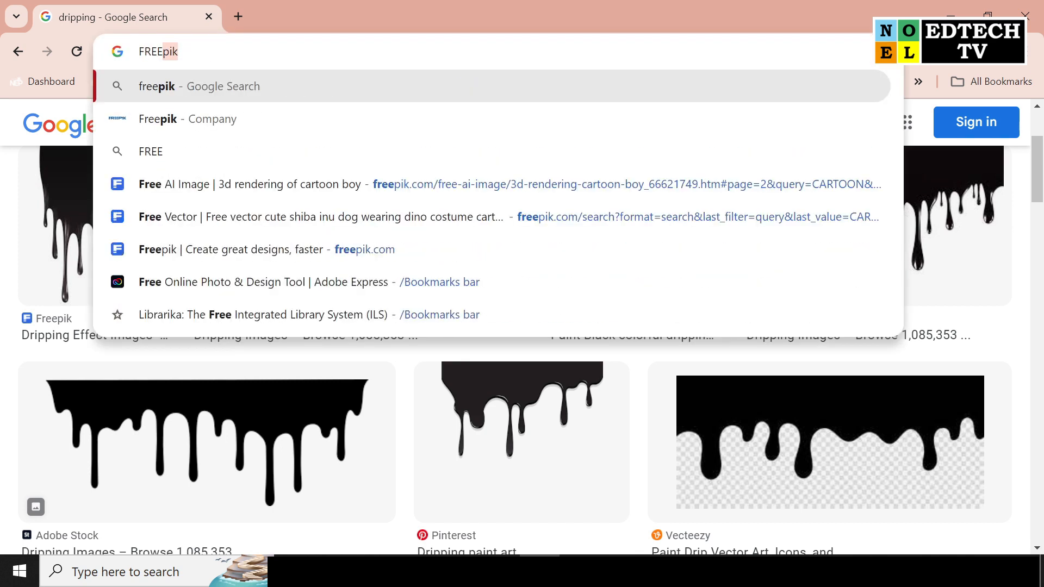
type(".")
key("Return")
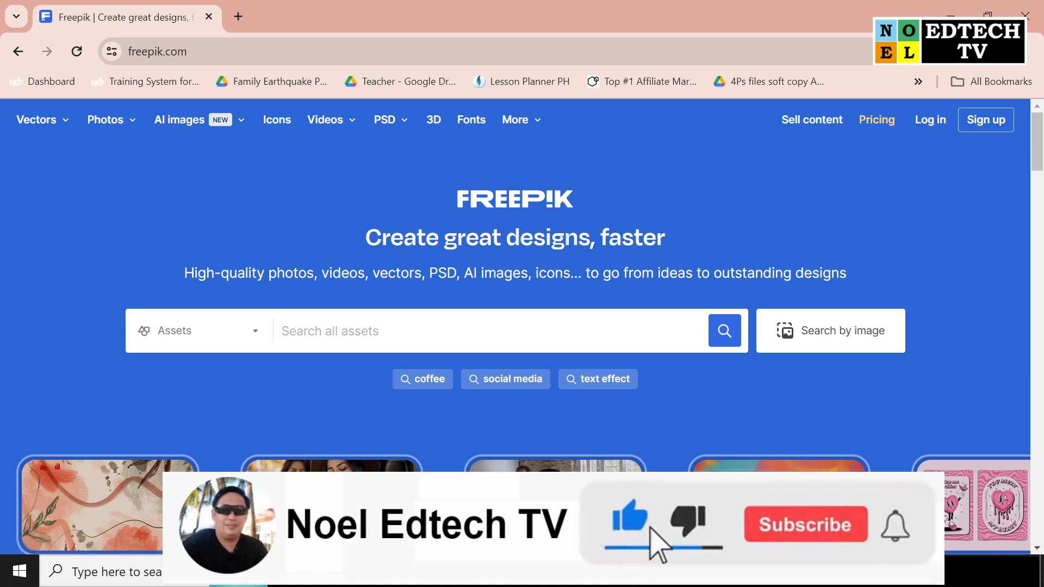
type("CARTOON")
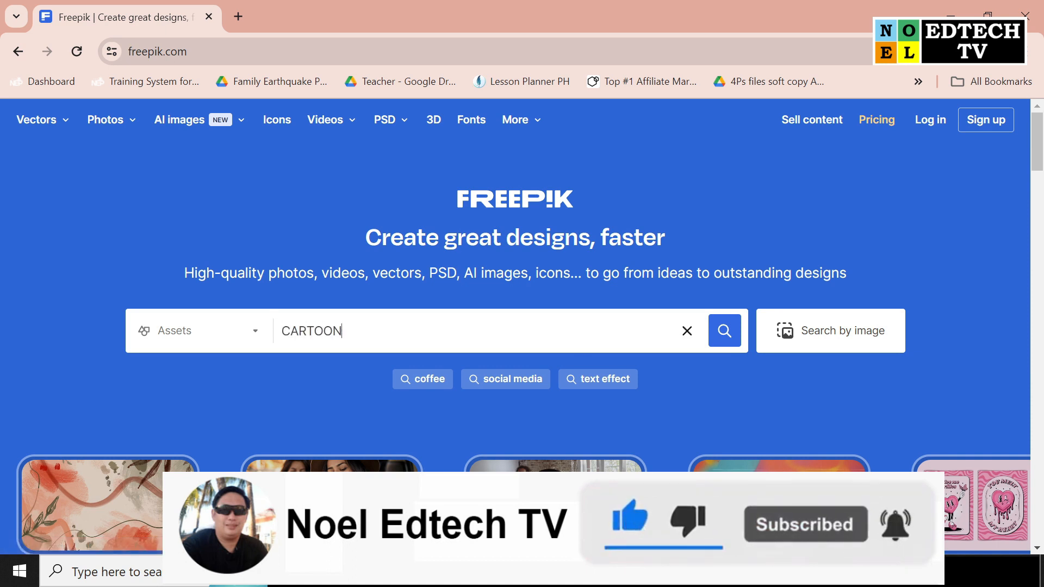
key("Return")
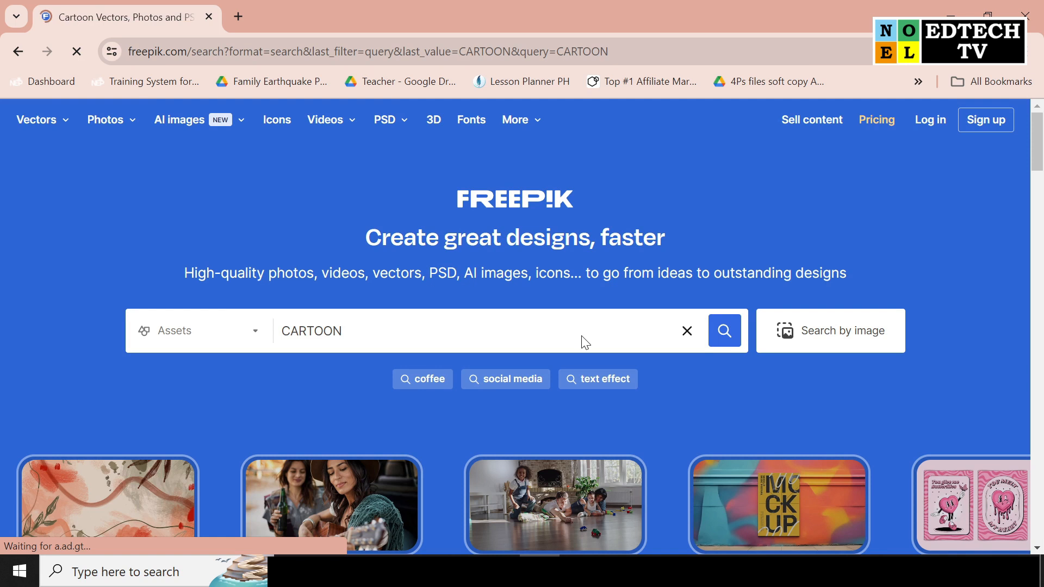
Copy the 3D cartoon boy in a red jacket from the second page of results and paste it onto slide 2 in PowerPoint
scroll(658, 370, "down", 7)
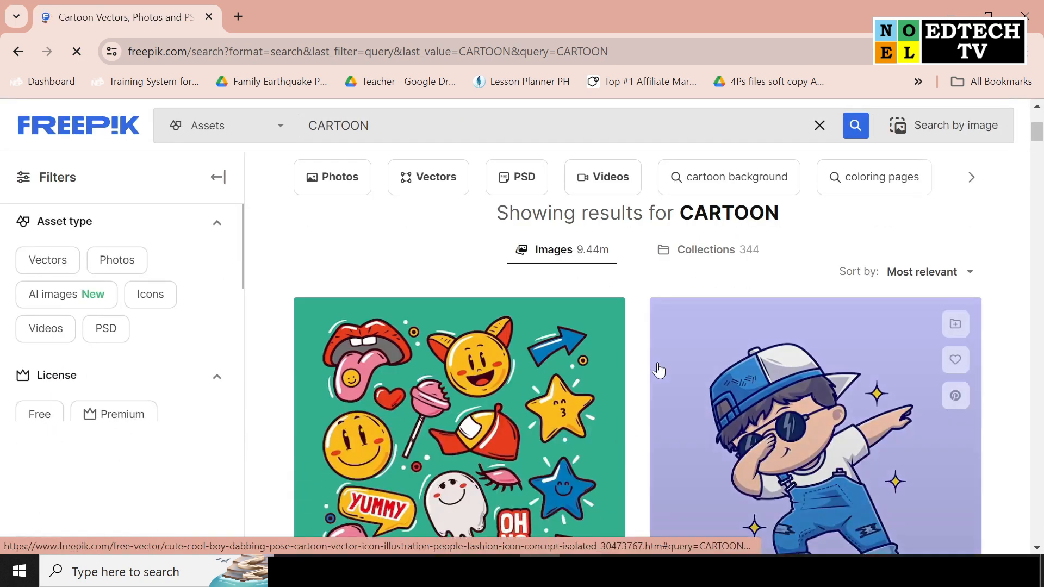
scroll(658, 370, "down", 3)
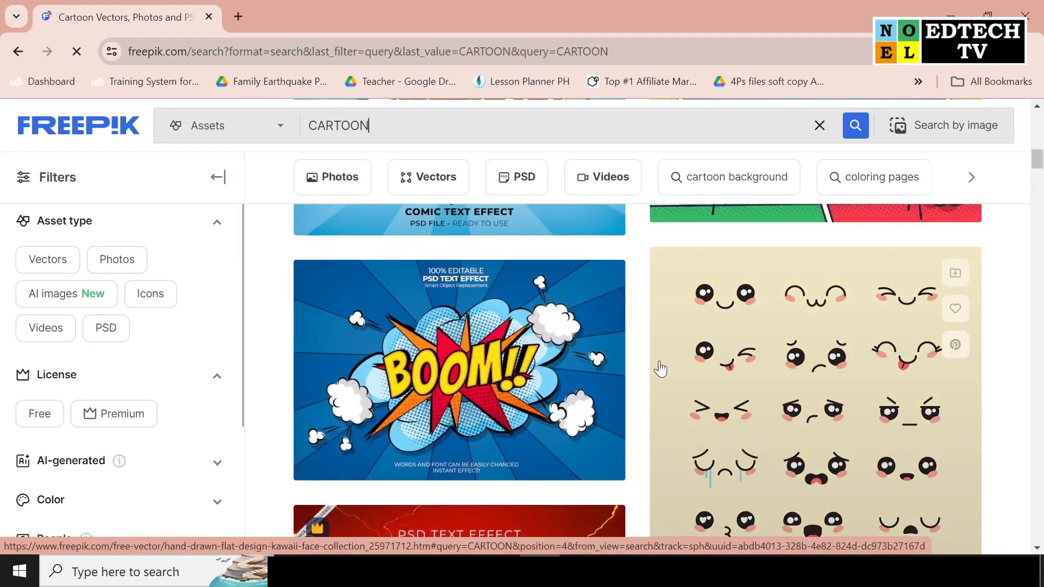
scroll(659, 368, "down", 8)
scroll(661, 370, "down", 8)
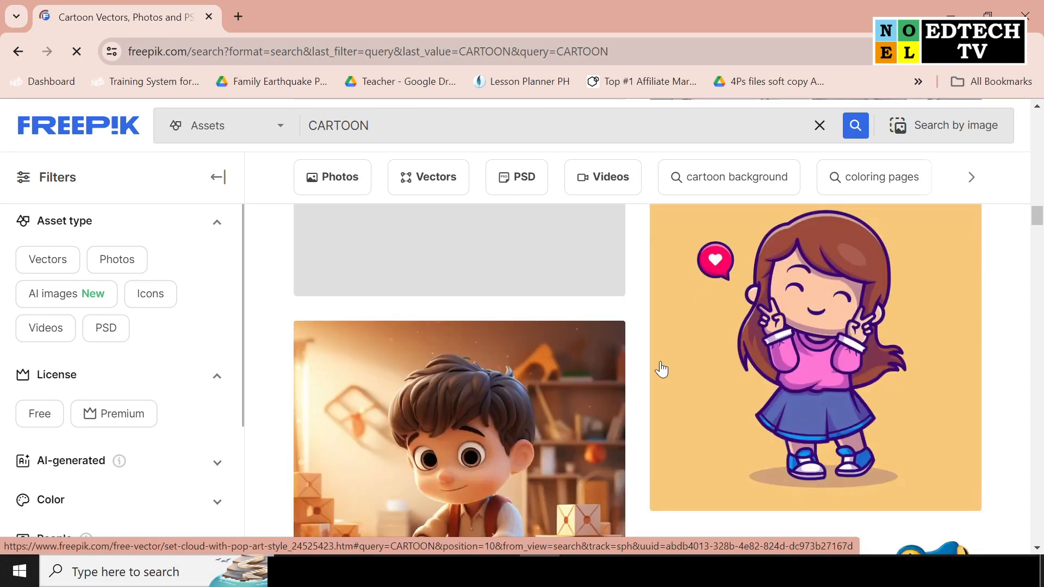
scroll(661, 370, "down", 8)
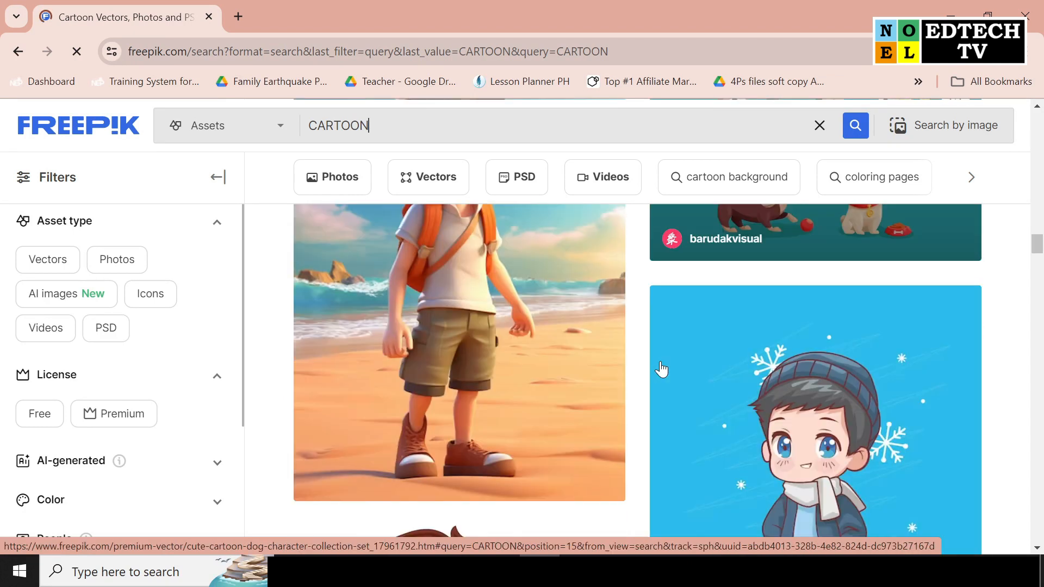
scroll(661, 369, "down", 8)
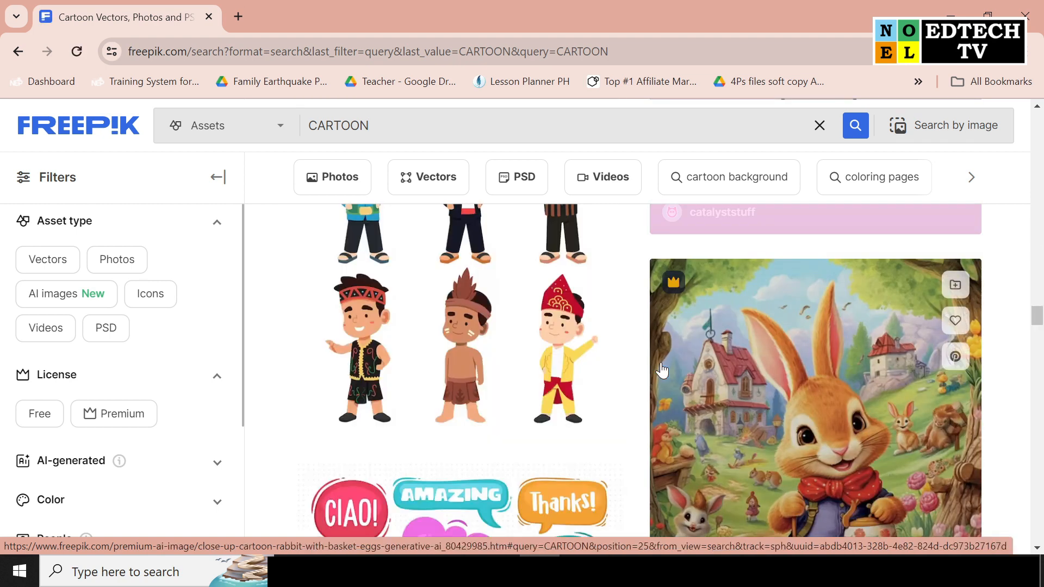
scroll(661, 370, "down", 8)
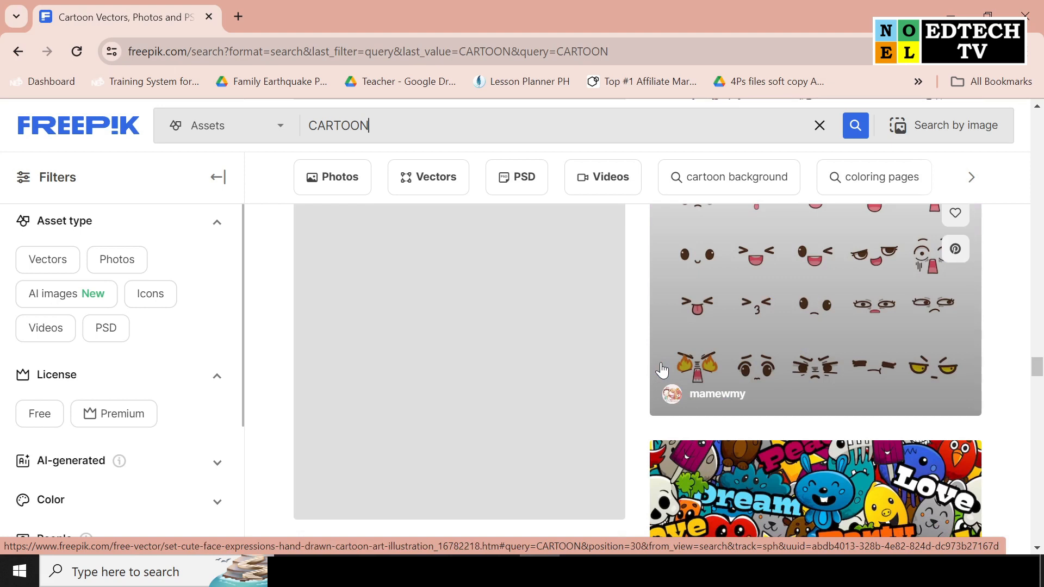
scroll(661, 370, "down", 8)
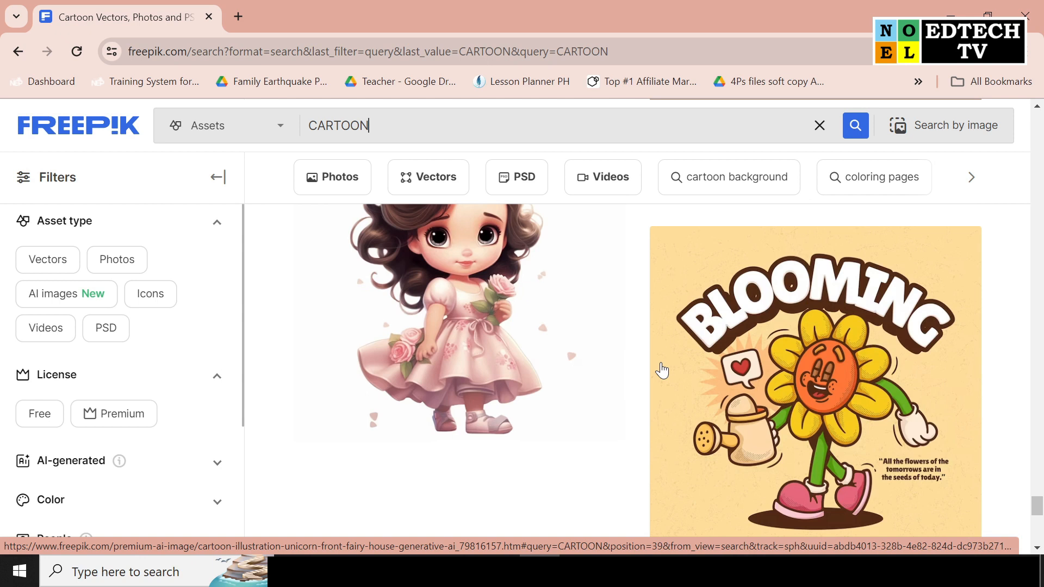
scroll(835, 322, "down", 10)
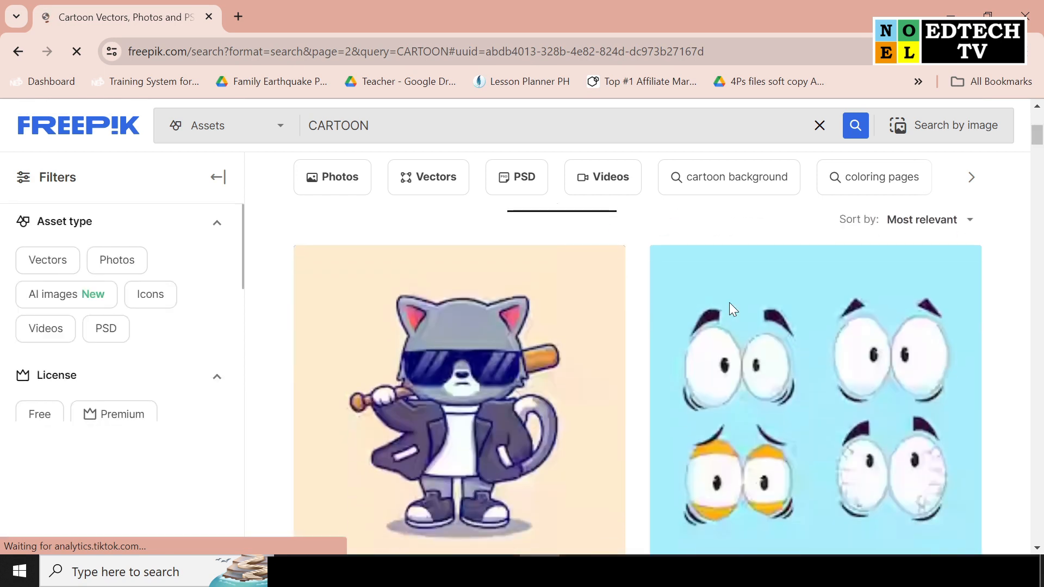
scroll(733, 313, "down", 5)
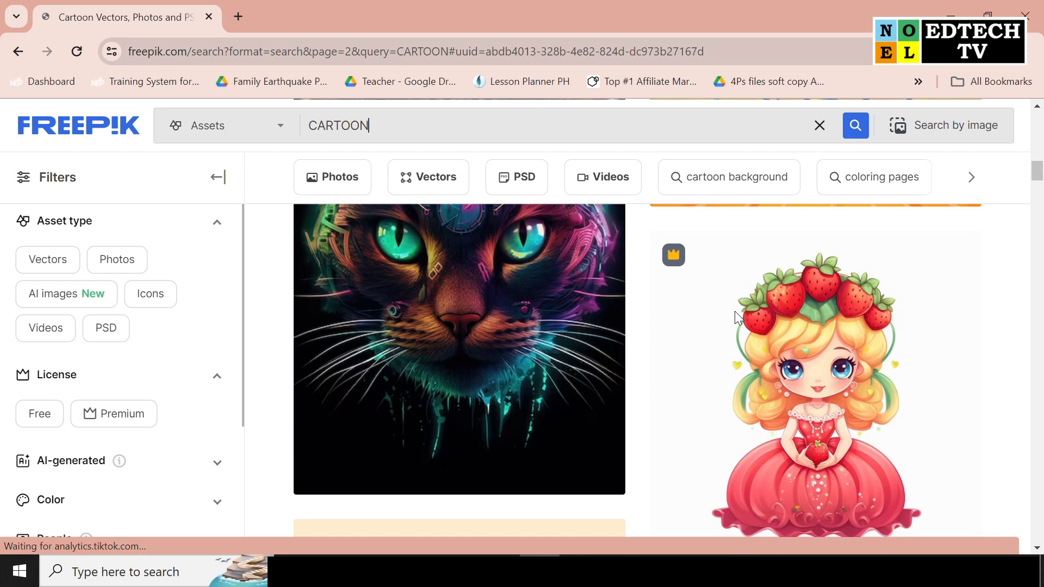
scroll(736, 318, "down", 5)
right_click(854, 378)
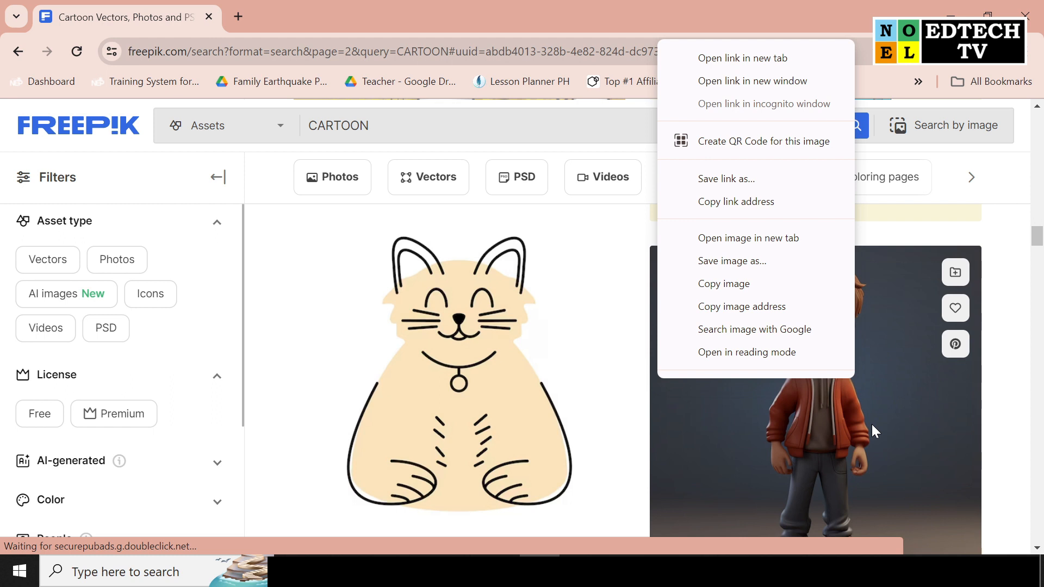
left_click(872, 424)
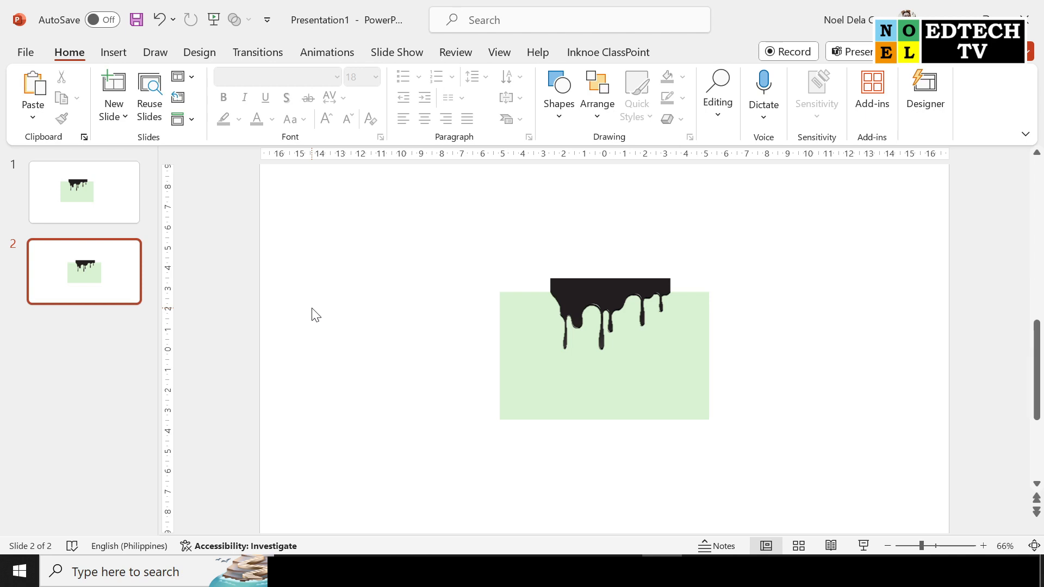
key("ctrl+v")
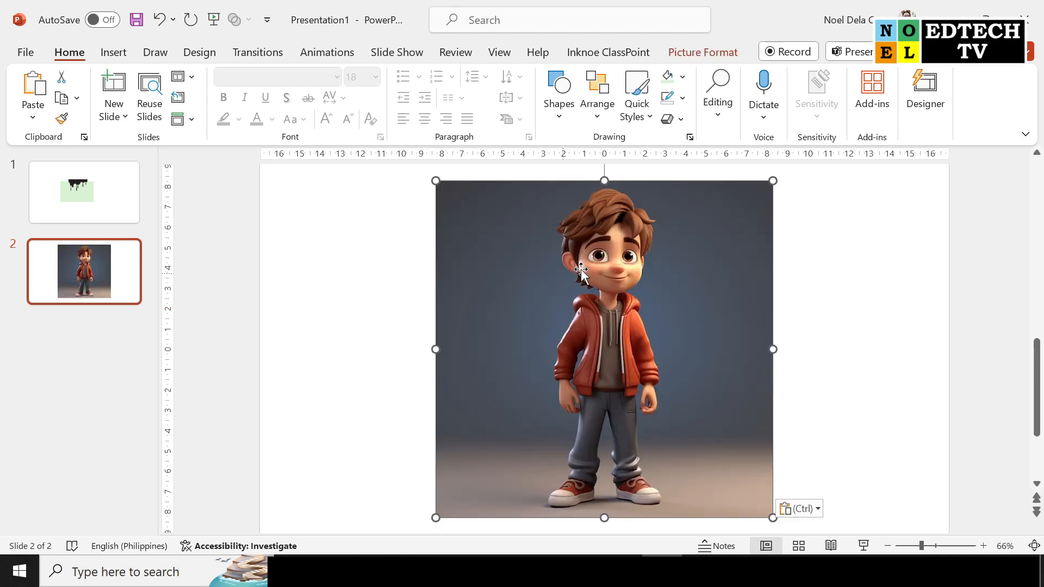
double_click(691, 324)
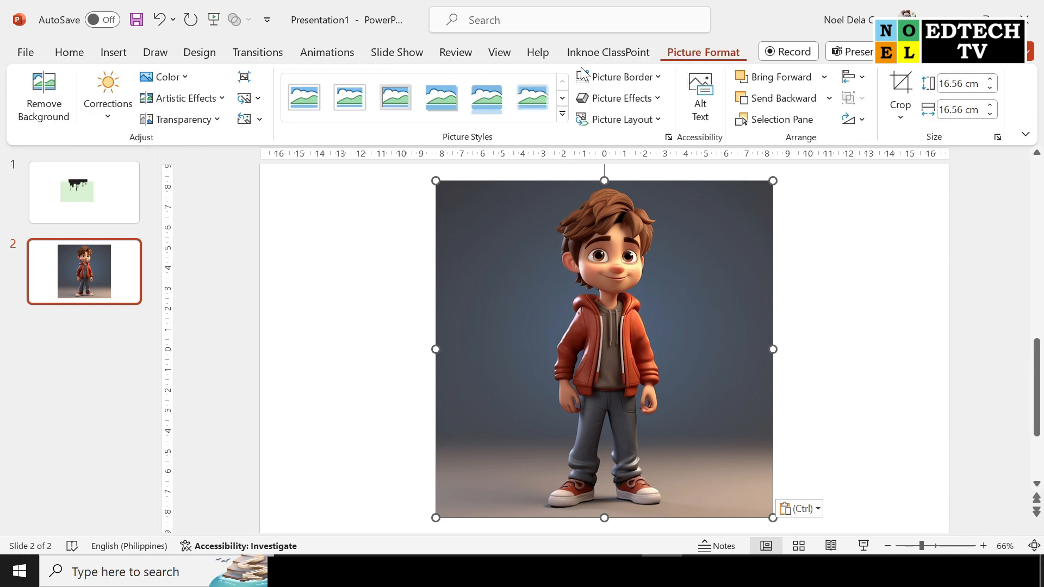
Start background removal on the cartoon boy picture and mark his hair and shoes as areas to keep
left_click(44, 98)
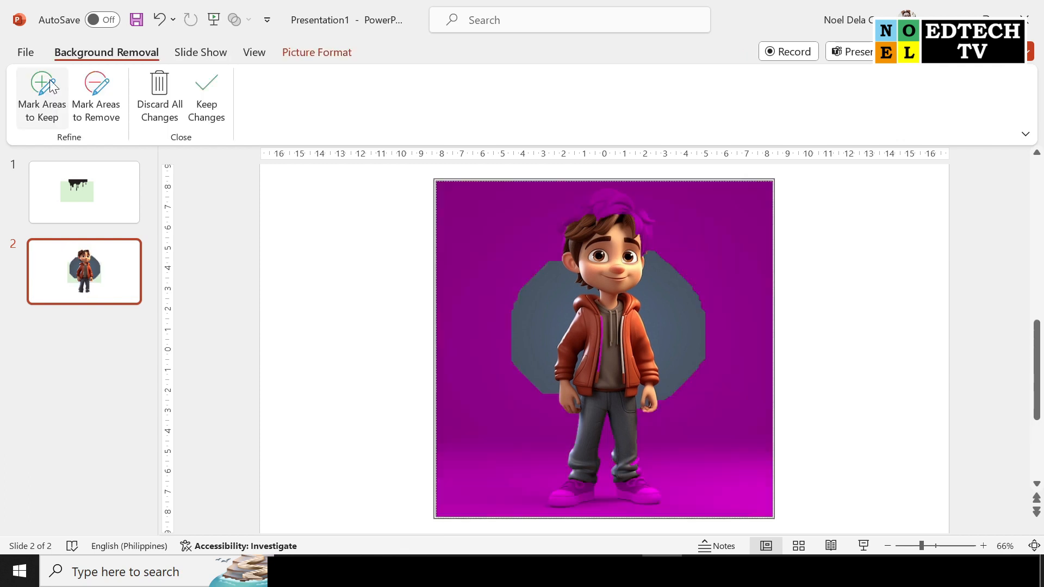
left_click(50, 79)
left_click_drag(592, 209, 612, 200)
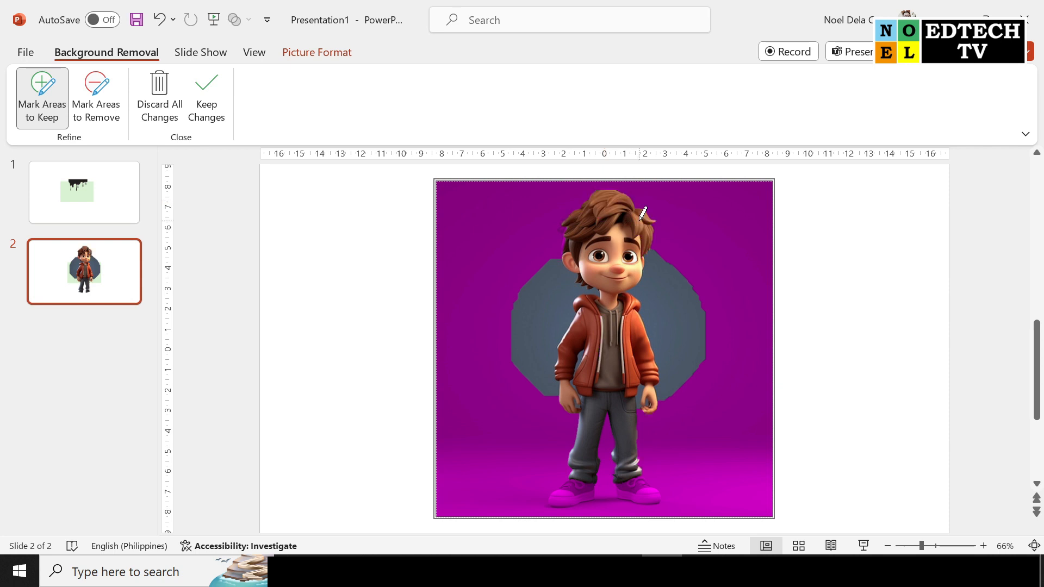
mouse_move(631, 483)
left_mouse_down()
mouse_move(642, 489)
mouse_move(566, 501)
left_mouse_up()
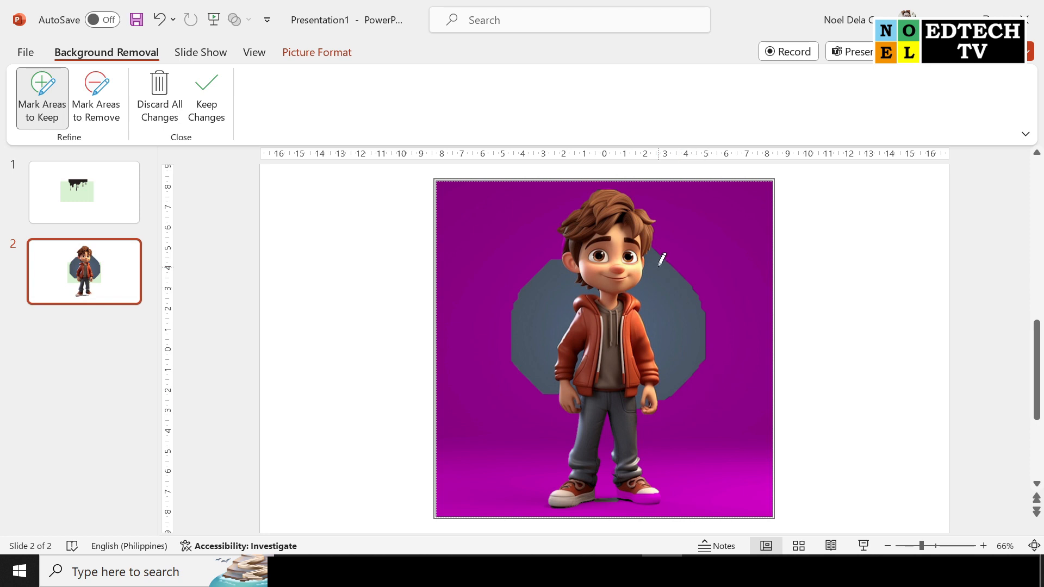
Mark the remaining blue-grey background on both sides of the boy's head and torso for removal
left_click(111, 98)
left_click_drag(545, 271, 542, 347)
left_click_drag(665, 274, 682, 339)
Mark the background gap between the jacket and the boy's arm and wrist on the picture's left side for removal
scroll(646, 355, "up", 10)
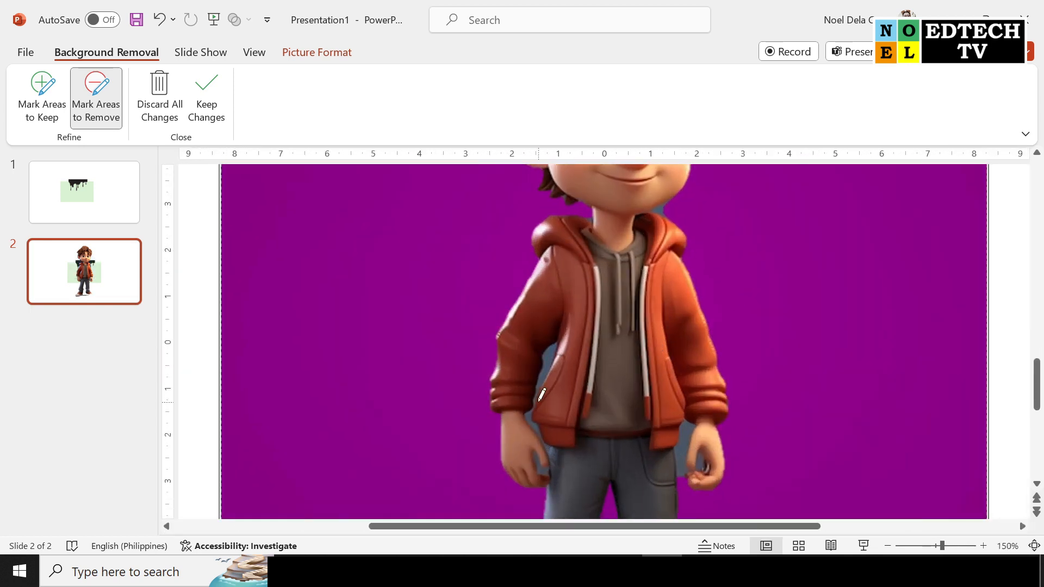
scroll(568, 400, "up", 5)
scroll(566, 347, "down", 3)
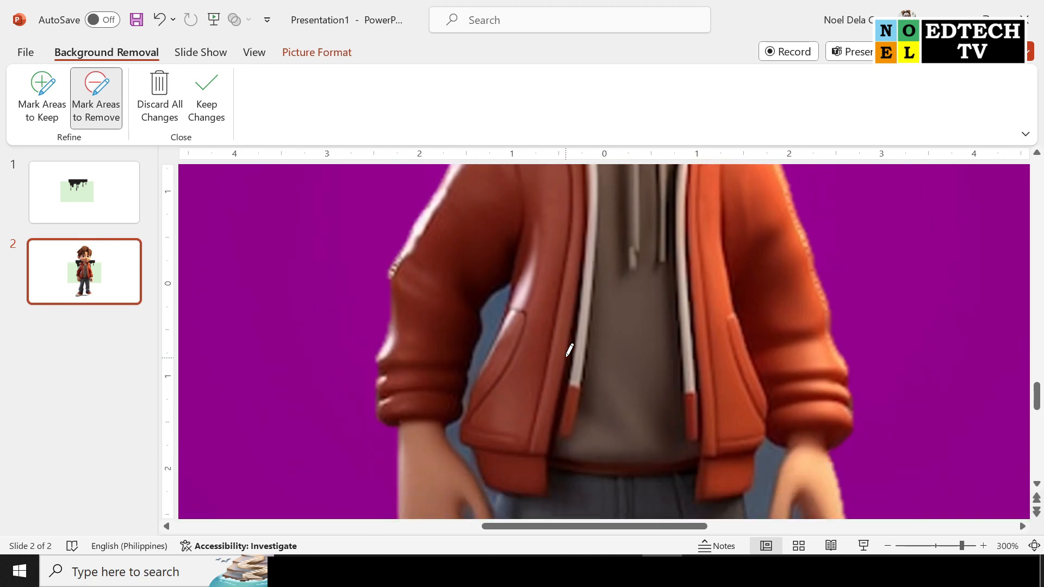
left_click_drag(505, 215, 480, 281)
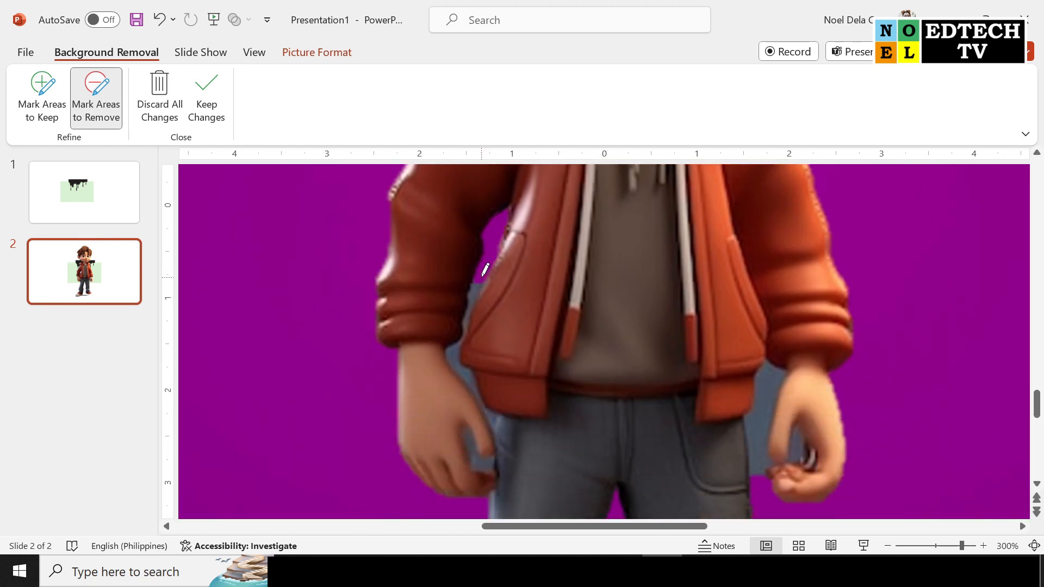
left_click(477, 290)
left_click(475, 294)
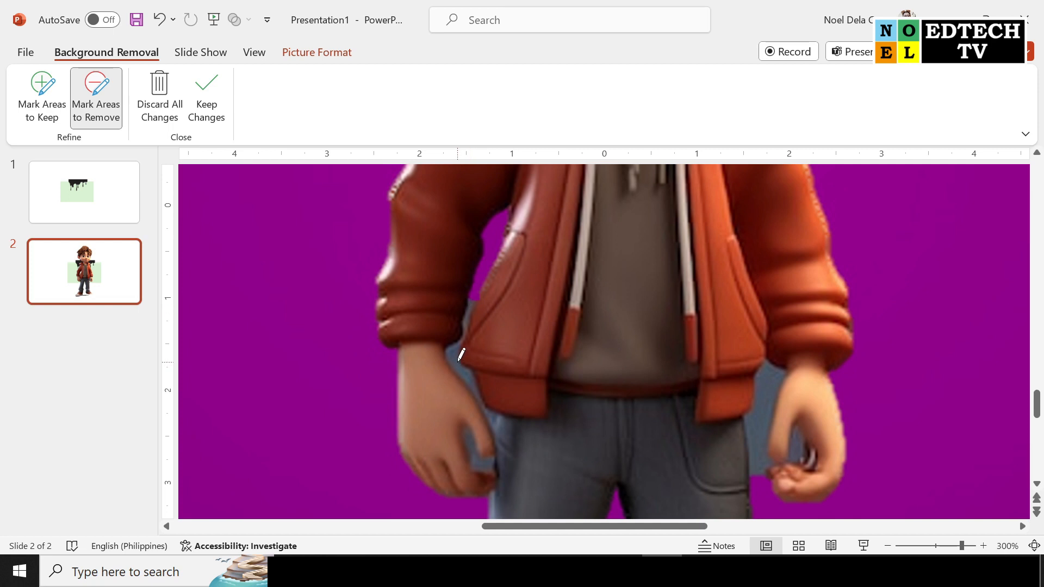
left_click_drag(472, 367, 480, 384)
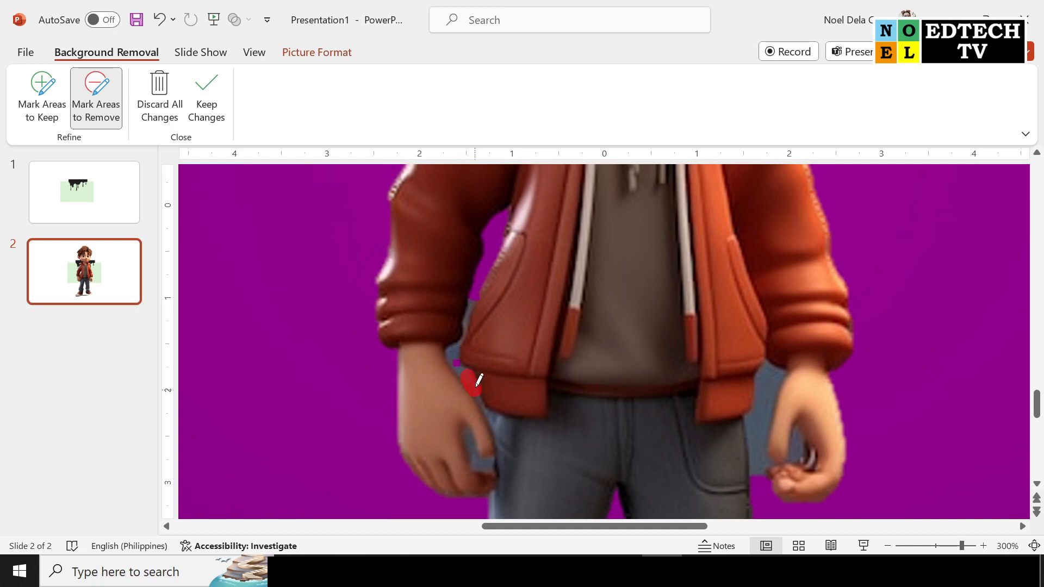
left_click(458, 351)
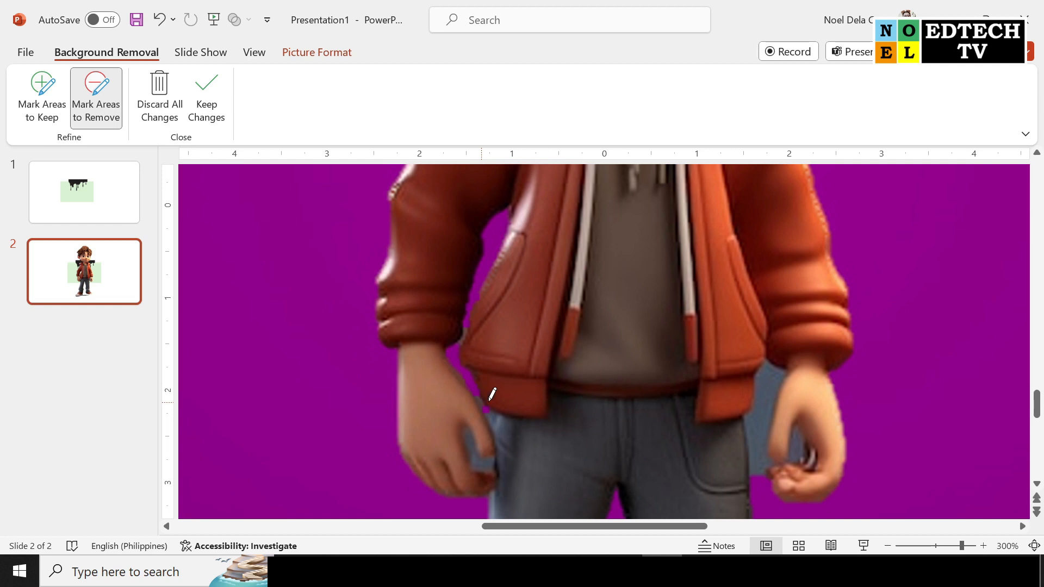
Mark the background inside both curled hands and between the right-side hand and the trousers for removal
left_click(471, 437)
left_click_drag(478, 470, 475, 456)
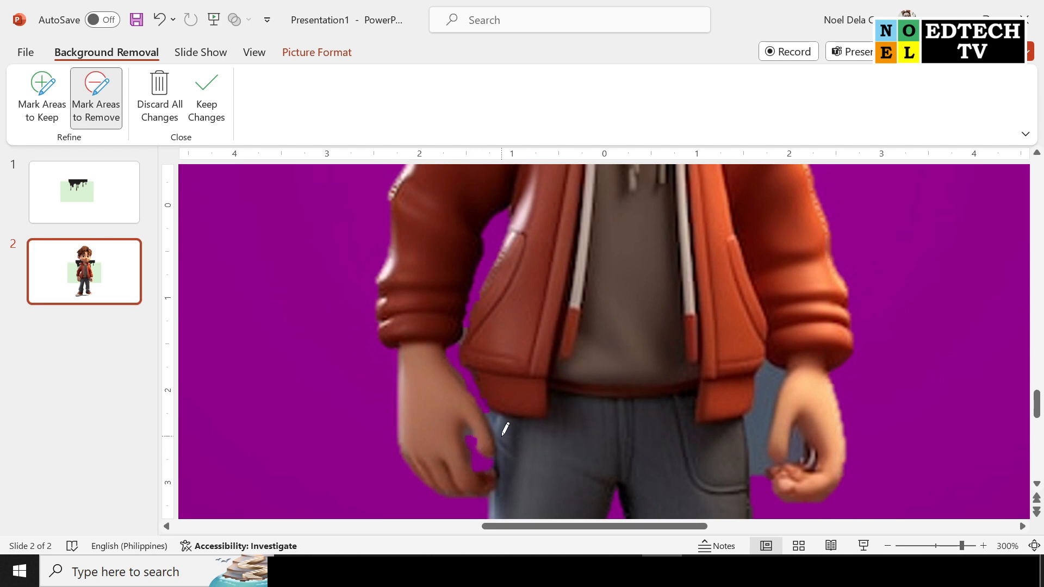
left_click_drag(786, 429, 779, 375)
mouse_move(757, 443)
left_mouse_down()
mouse_move(759, 453)
mouse_move(795, 455)
left_mouse_up()
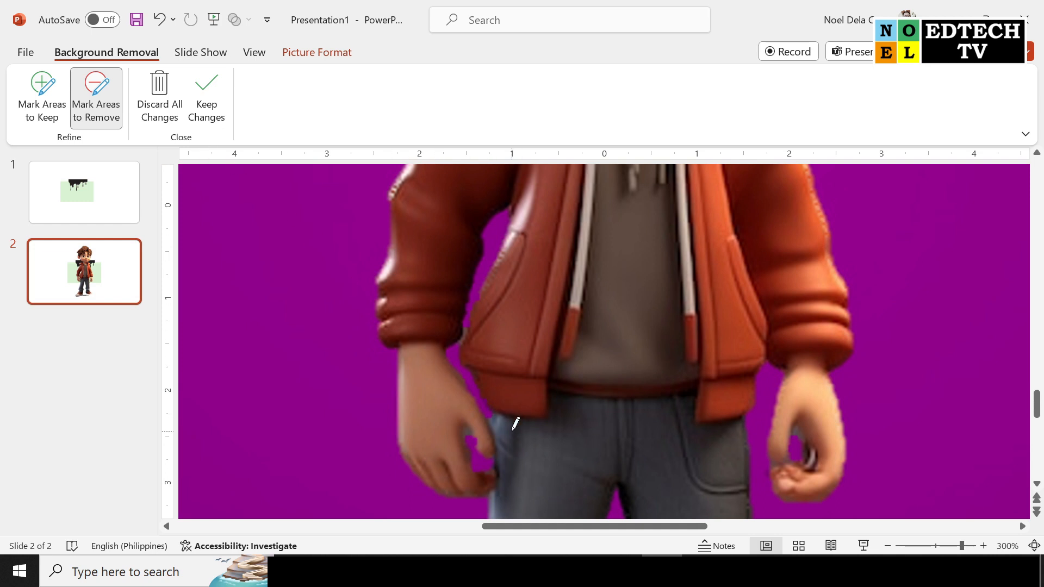
Keep the background removal changes on the boy picture
scroll(523, 402, "up", 10)
scroll(519, 393, "down", 3)
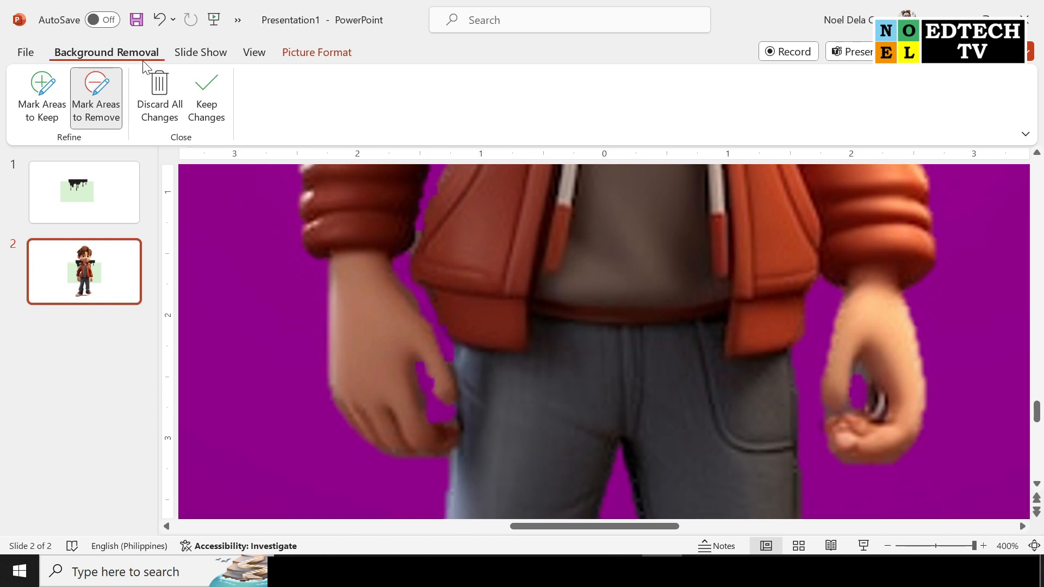
left_click(205, 104)
scroll(625, 266, "down", 10)
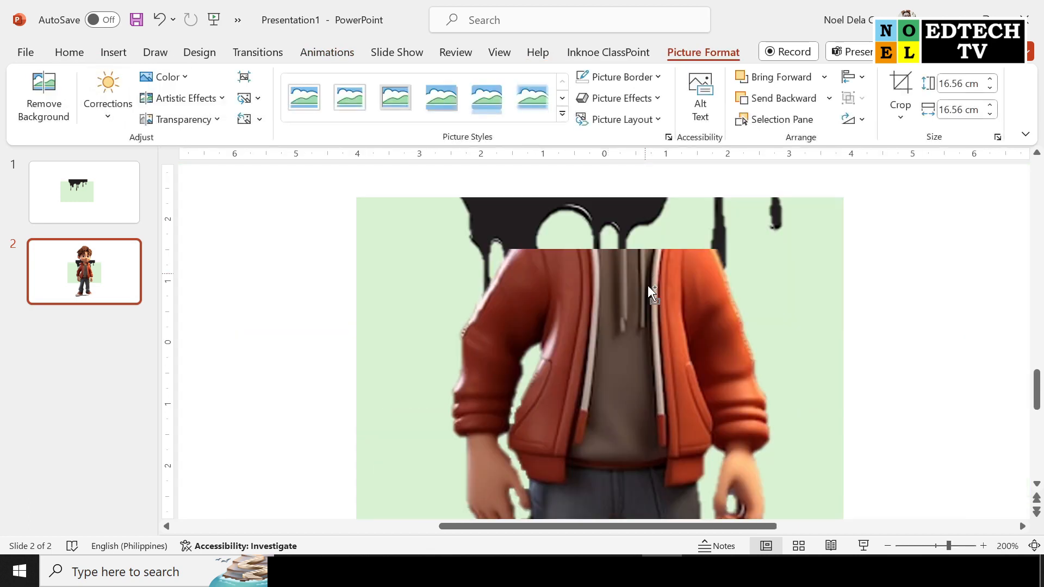
scroll(794, 333, "down", 5)
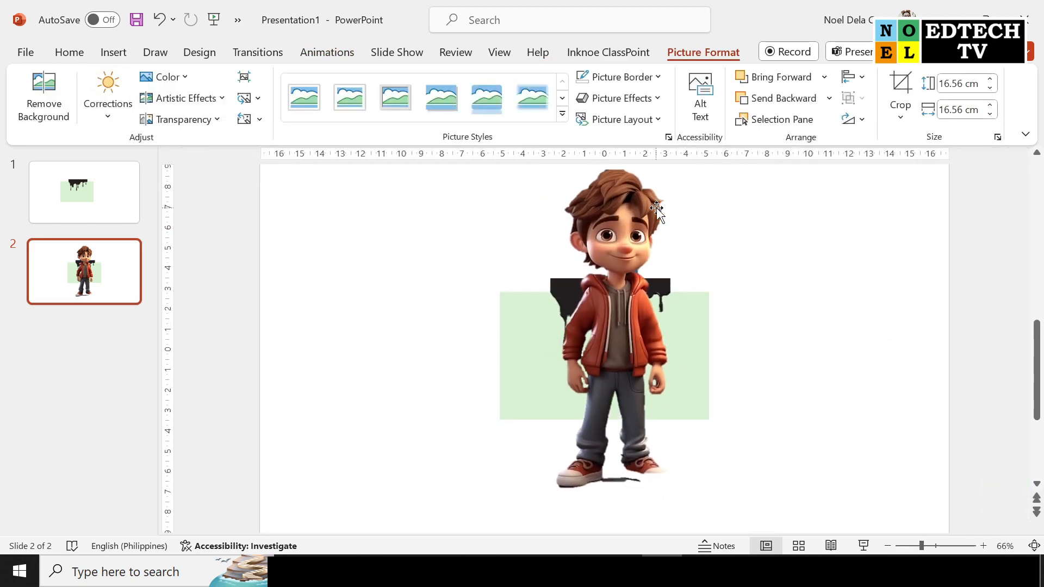
scroll(792, 239, "down", 1)
scroll(794, 244, "down", 1)
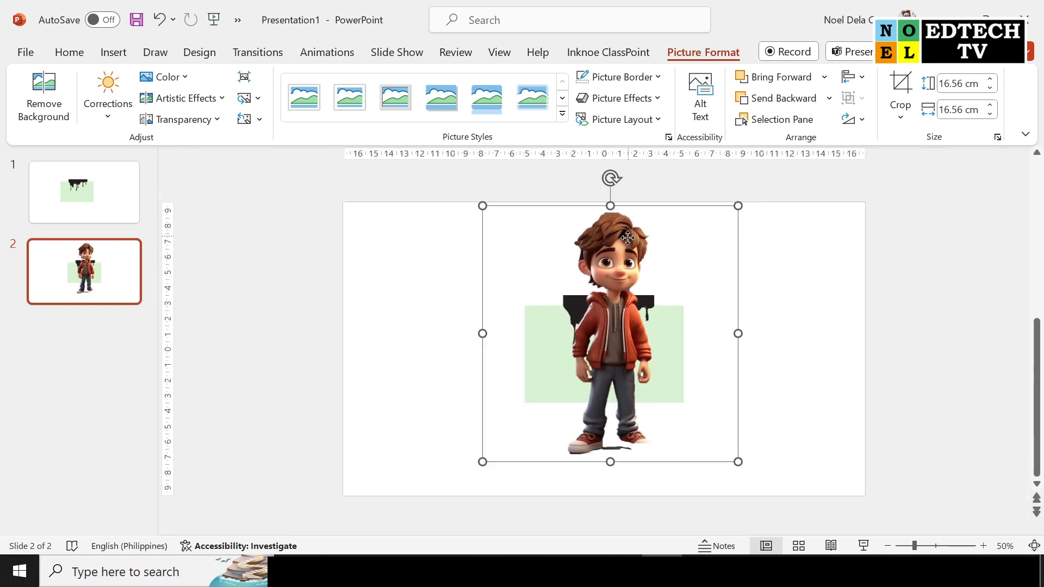
Move the boy slightly left of the slide's centre and place the dripping paint picture over his lower body
left_click(786, 333)
left_click(671, 343)
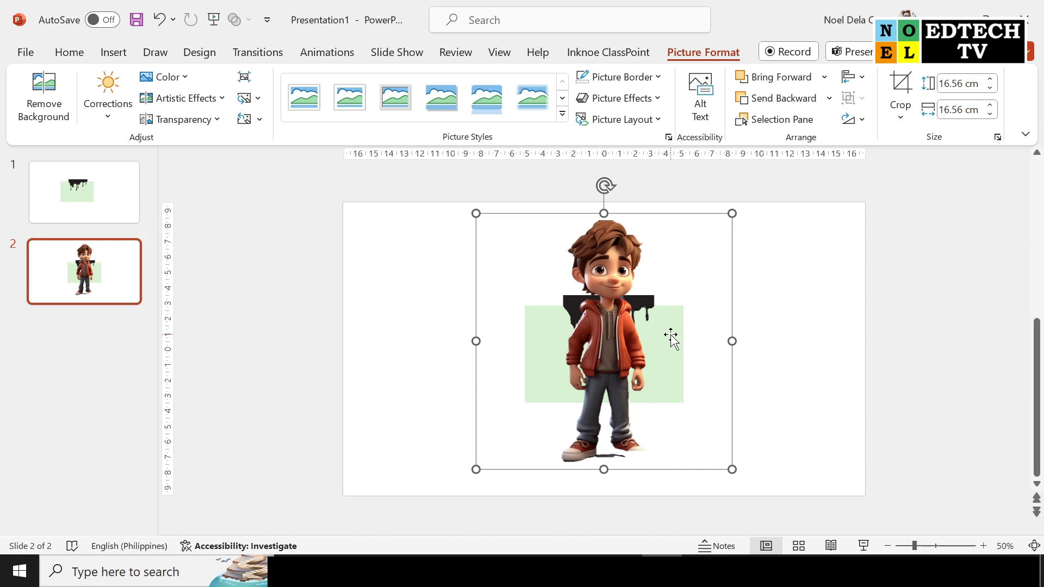
left_click_drag(670, 334, 602, 334)
left_click_drag(683, 327, 843, 380)
left_click_drag(543, 311, 589, 308)
left_click_drag(815, 385, 624, 365)
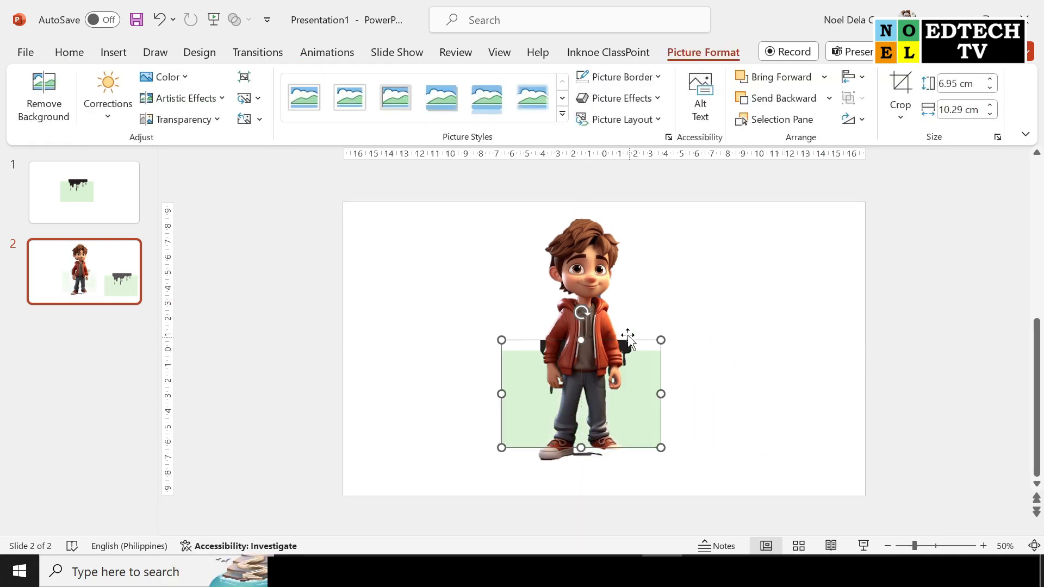
Send the boy picture to the back, behind the dripping paint picture
left_click(594, 265)
right_click(595, 266)
left_click(716, 381)
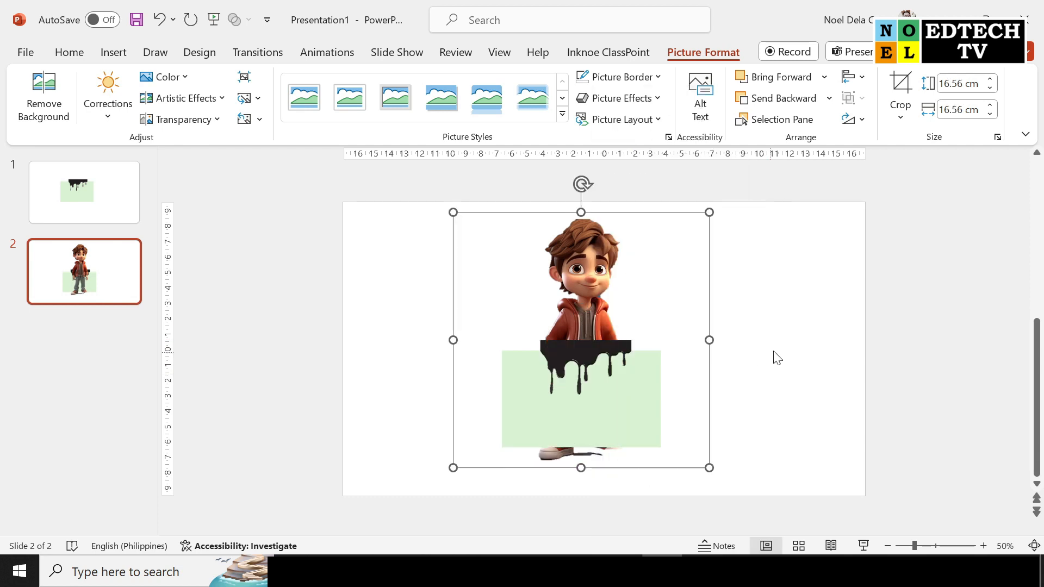
Remove the black dripping paint from its picture by marking the whole light green area to keep, and keep the changes
left_click(781, 365)
left_click(597, 381)
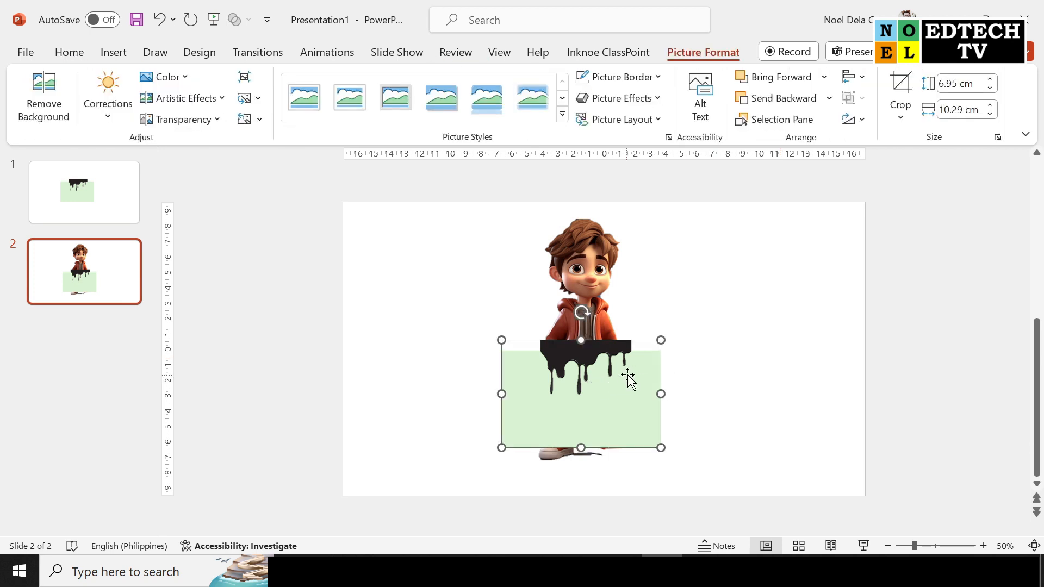
scroll(631, 381, "up", 3)
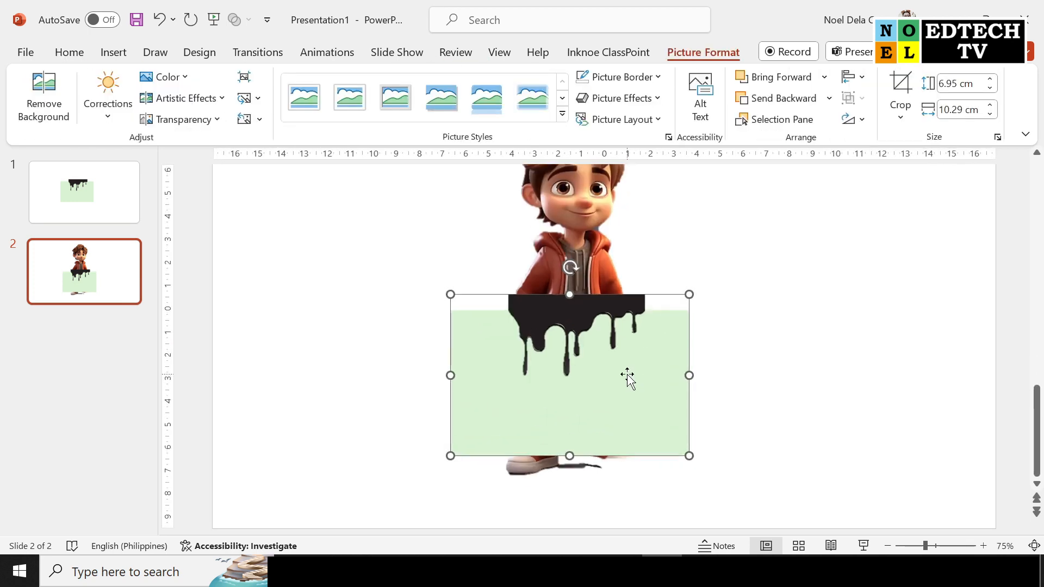
scroll(630, 381, "up", 3)
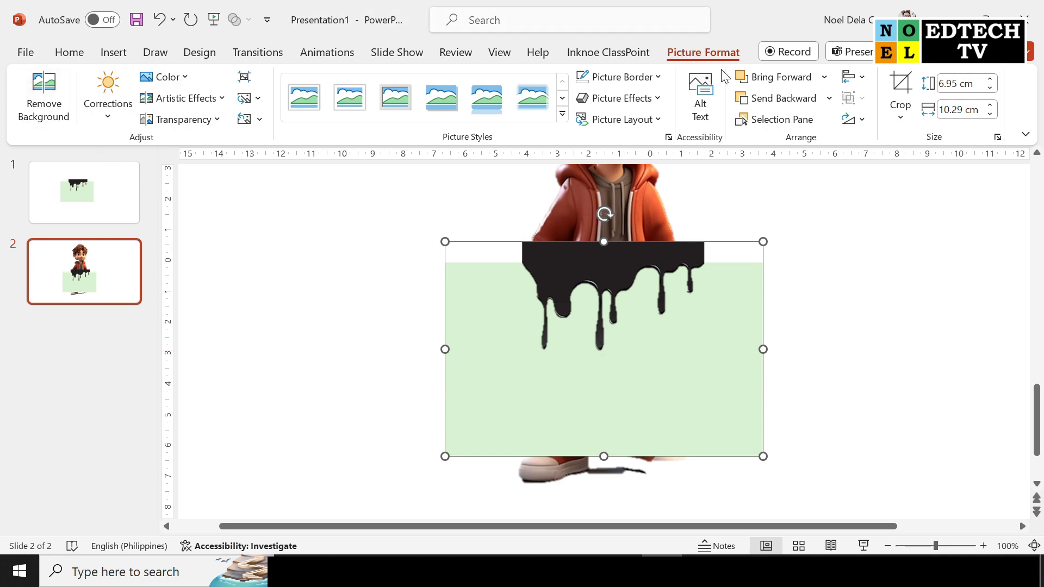
left_click(31, 98)
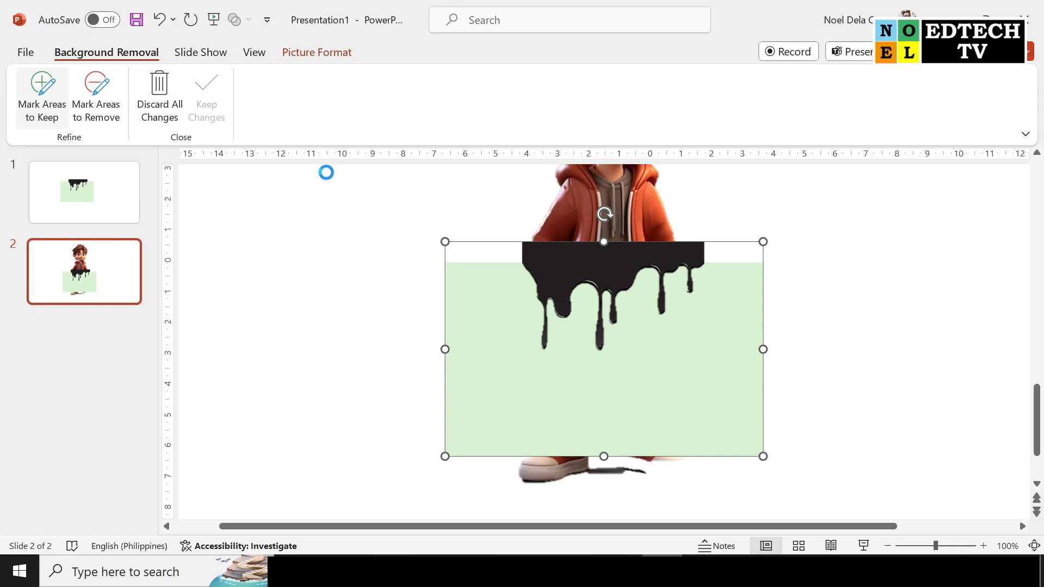
left_click(41, 92)
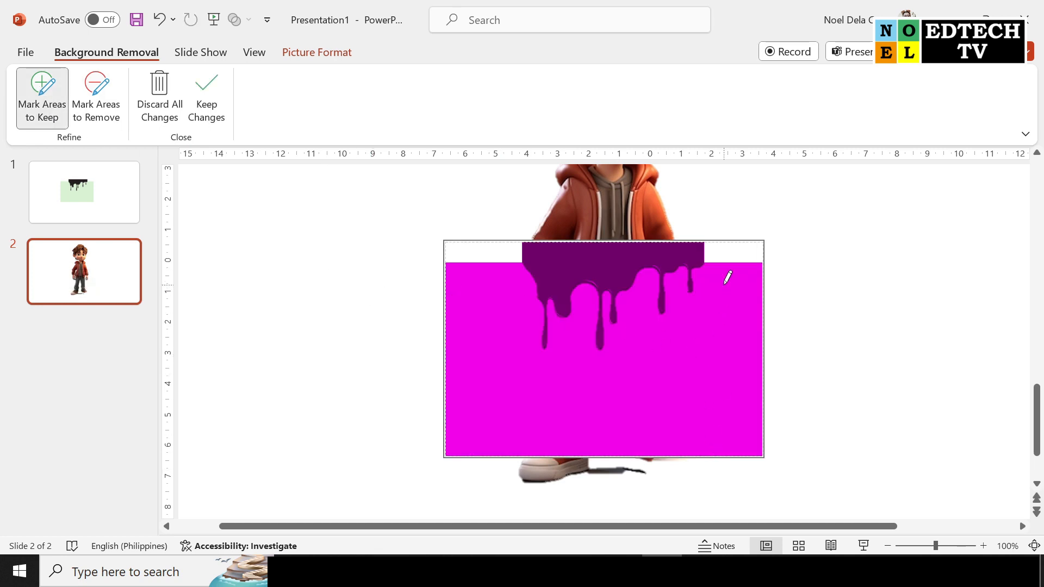
left_click_drag(723, 319, 703, 391)
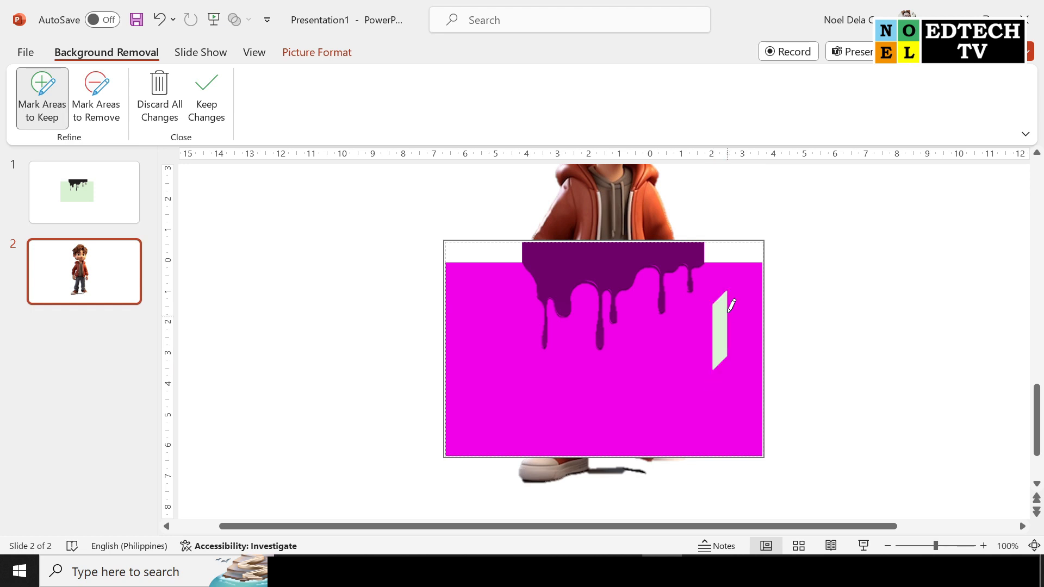
left_click_drag(740, 342, 729, 403)
mouse_move(739, 278)
left_mouse_down()
mouse_move(700, 310)
mouse_move(655, 383)
left_mouse_up()
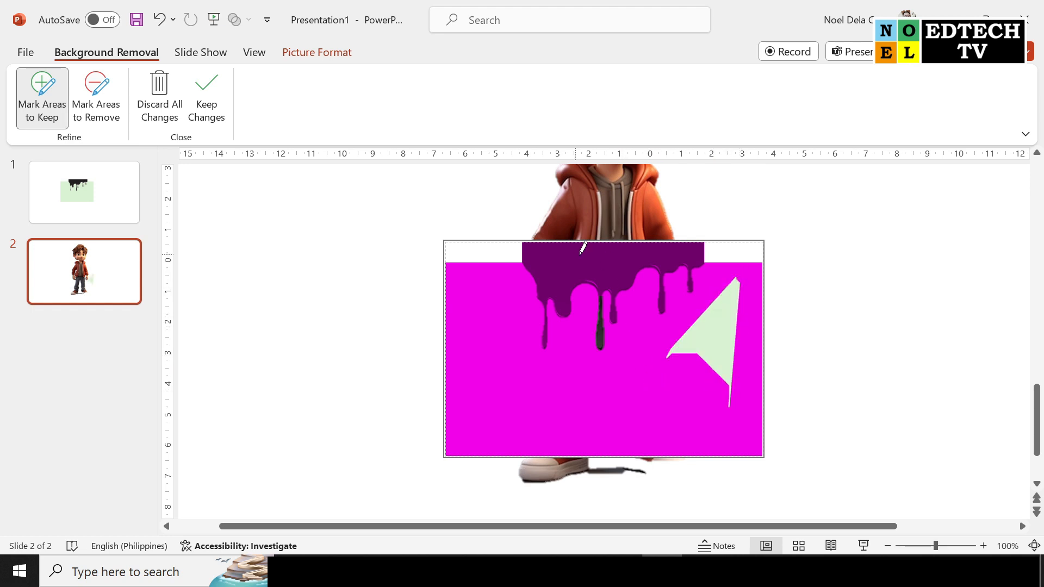
mouse_move(483, 279)
left_mouse_down()
mouse_move(500, 390)
mouse_move(630, 400)
mouse_move(584, 437)
left_mouse_up()
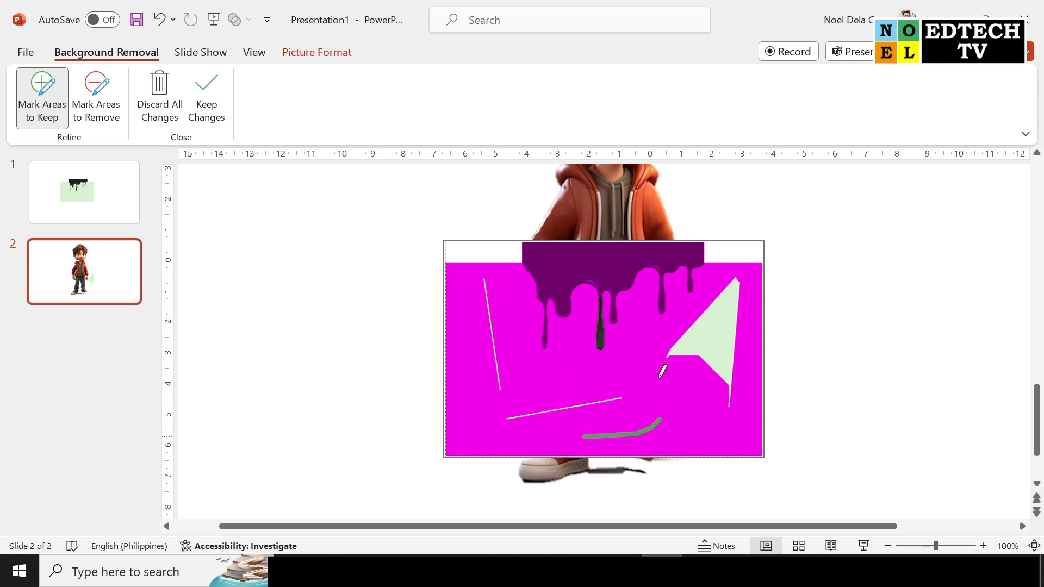
left_click_drag(656, 377, 736, 442)
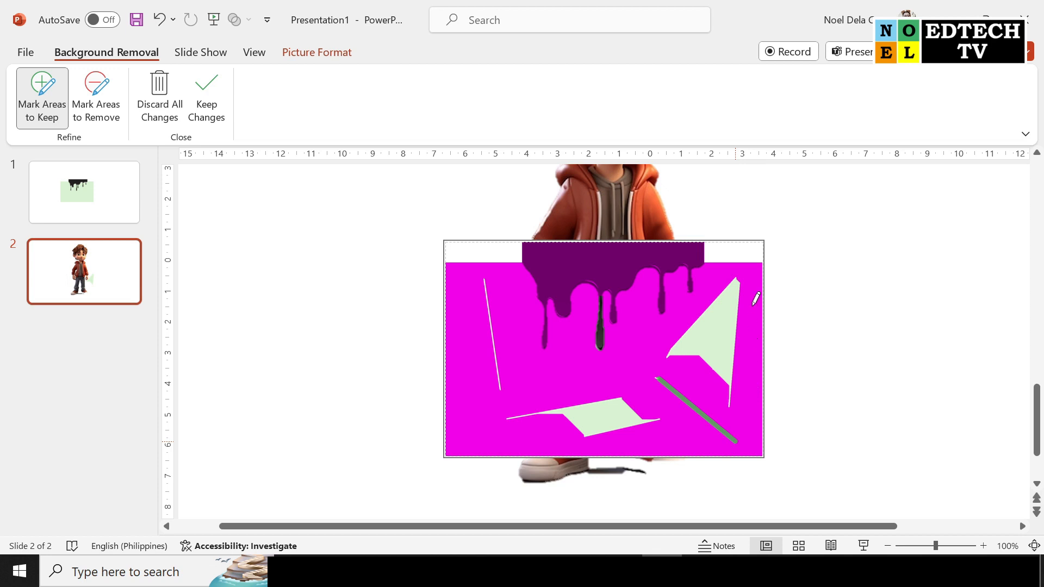
left_click_drag(750, 314, 749, 408)
left_click_drag(754, 321, 753, 273)
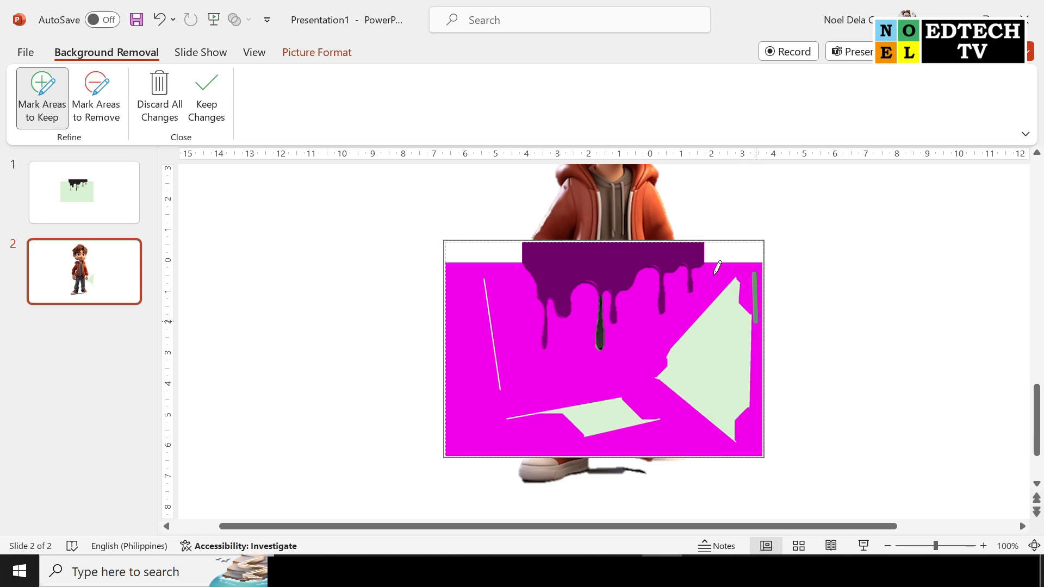
mouse_move(677, 284)
left_mouse_down()
mouse_move(674, 309)
mouse_move(639, 337)
left_mouse_up()
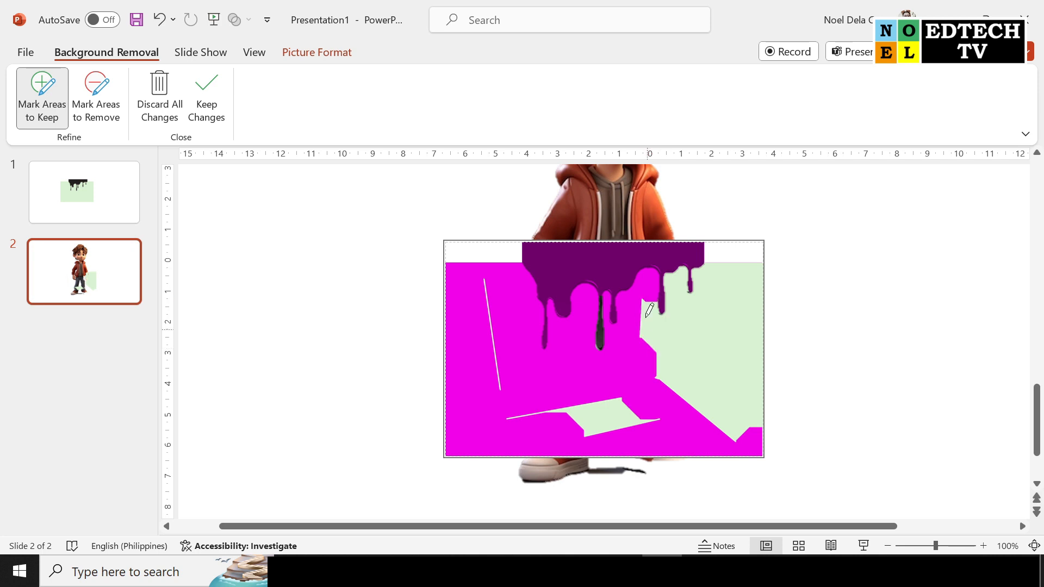
left_click_drag(625, 345, 667, 399)
left_click_drag(610, 442, 725, 454)
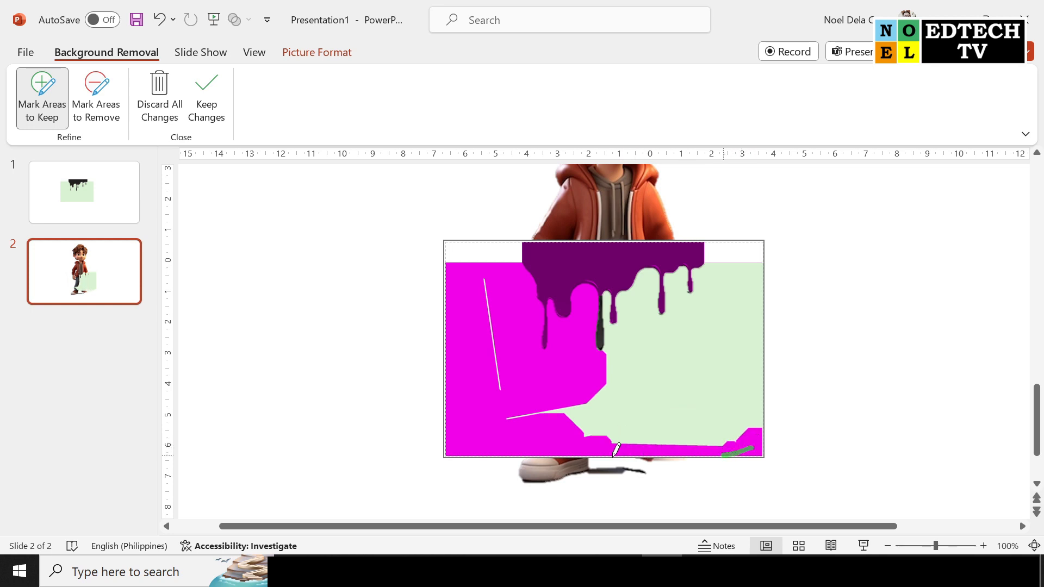
left_click_drag(453, 271, 454, 349)
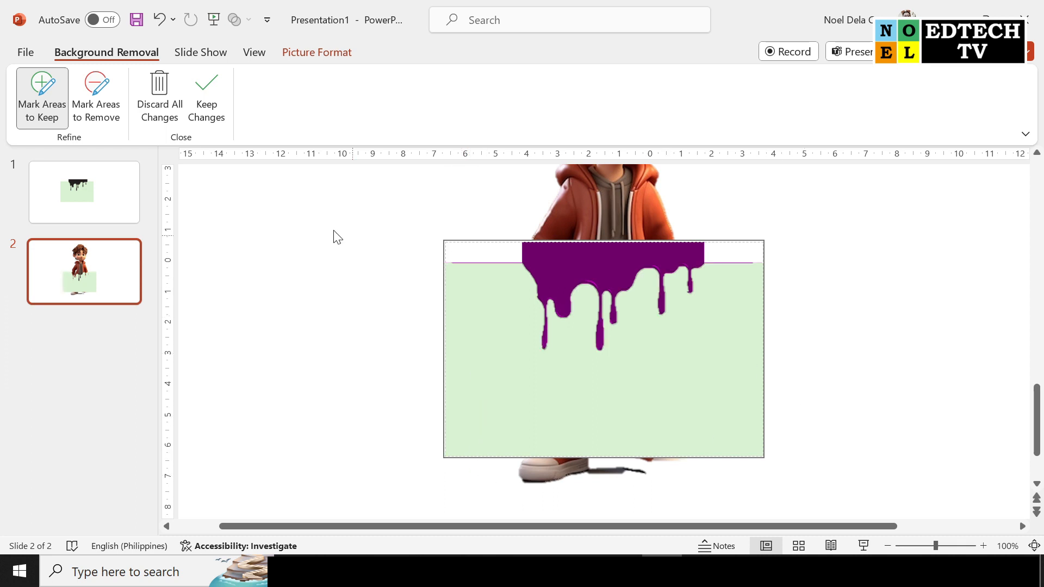
left_click(207, 89)
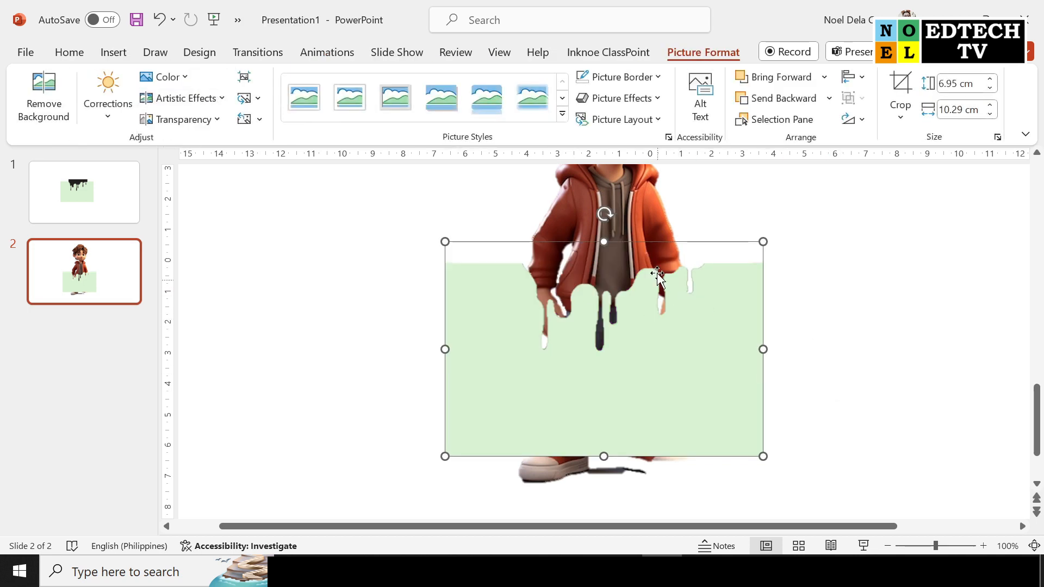
Move the light green drip picture up over the boy's jacket and shrink it to about 5.33 cm high by 7.89 cm wide
left_click_drag(671, 352, 683, 330)
left_click_drag(775, 434, 729, 403)
left_click_drag(652, 333, 669, 324)
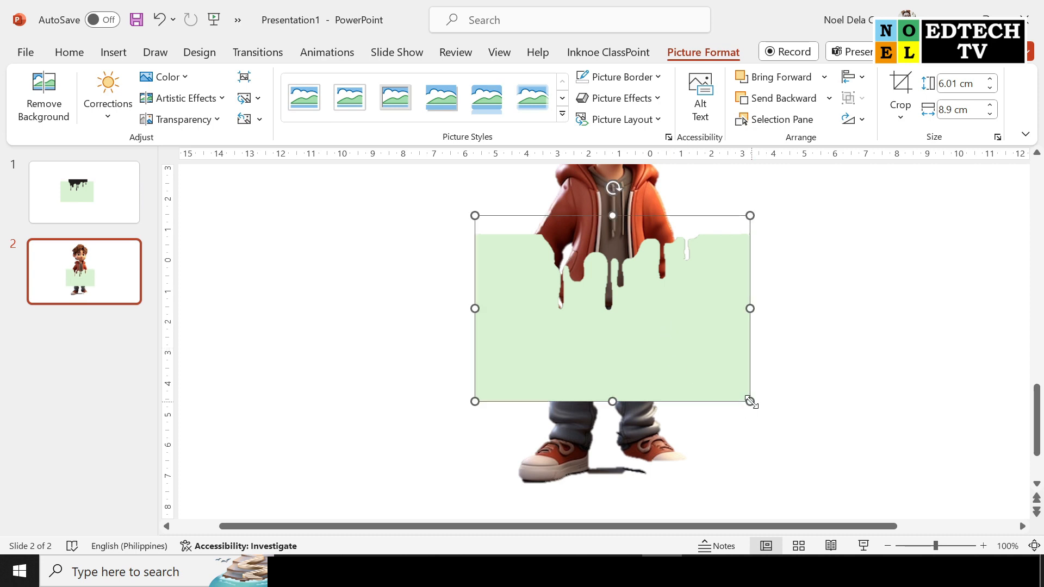
left_click_drag(751, 402, 718, 380)
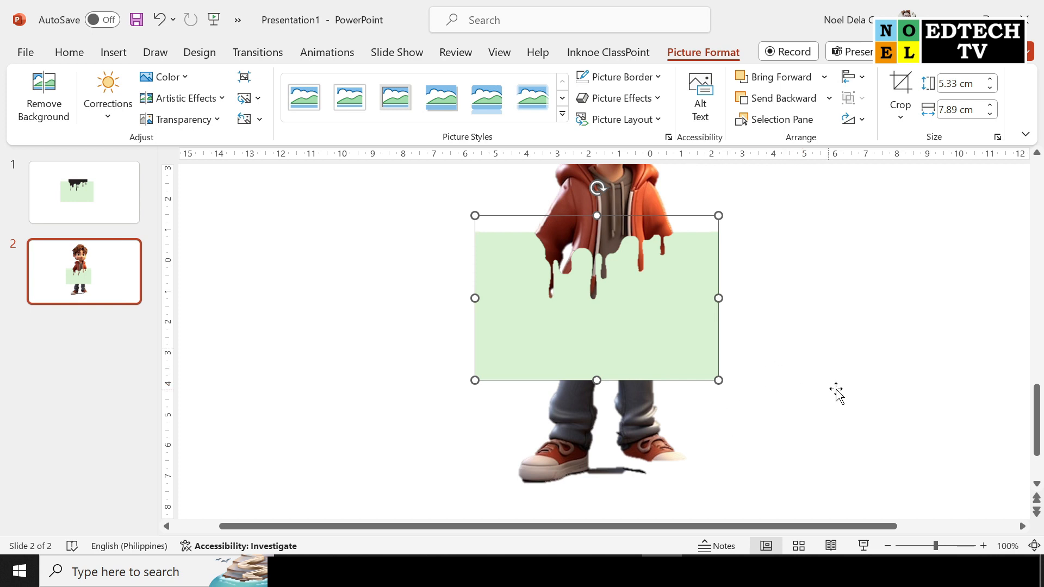
Give the boy picture a solid fill in the light green sampled from the drip picture with the Eyedropper
left_click(643, 424)
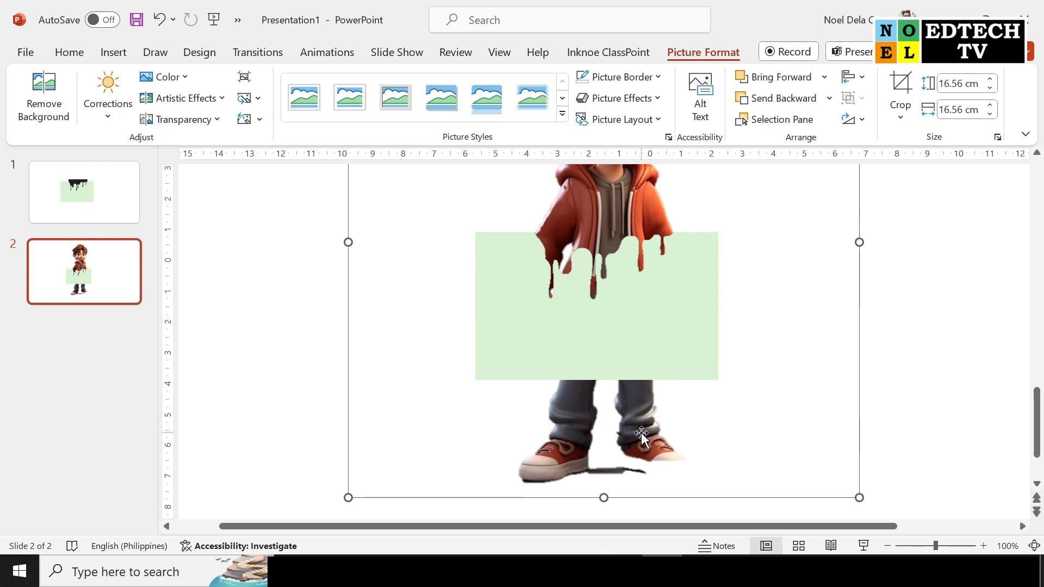
scroll(642, 433, "up", 3)
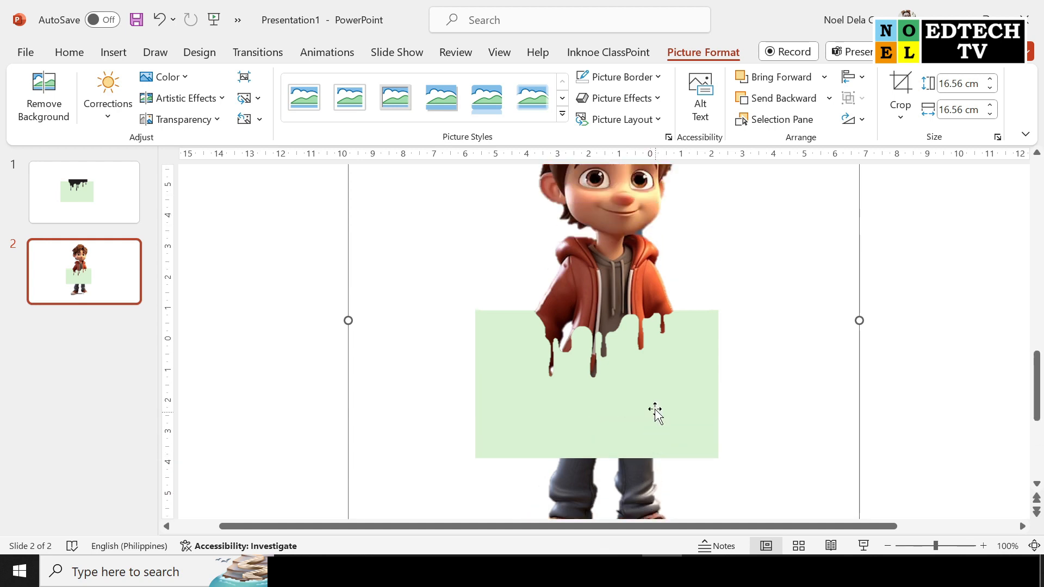
right_click(639, 199)
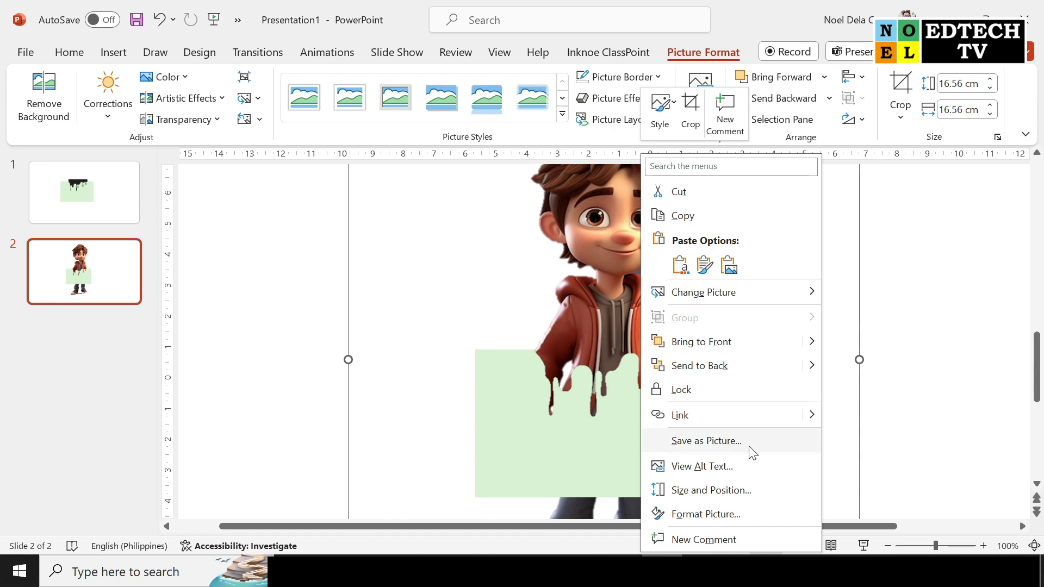
left_click(730, 515)
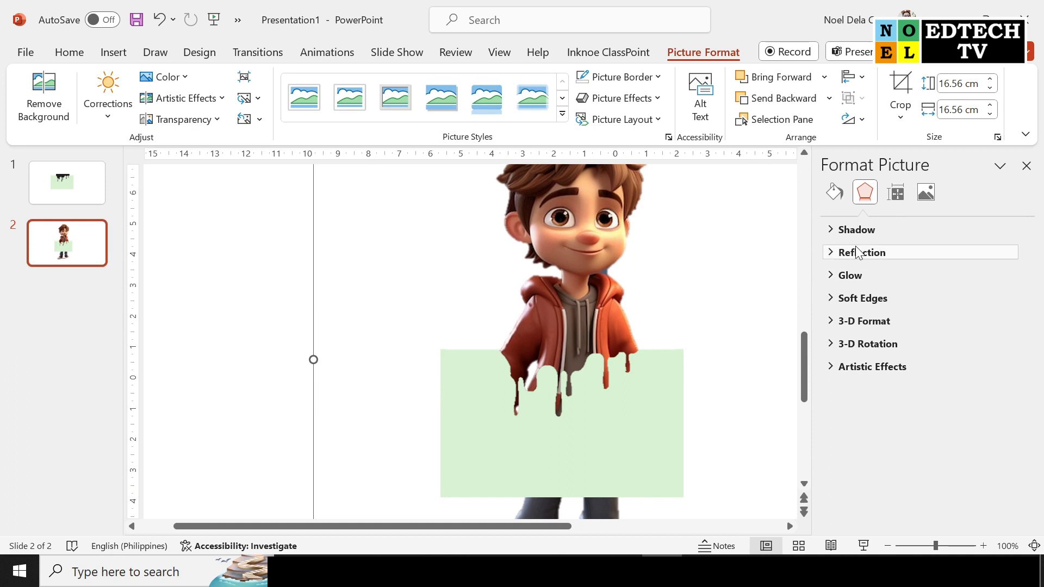
left_click(835, 194)
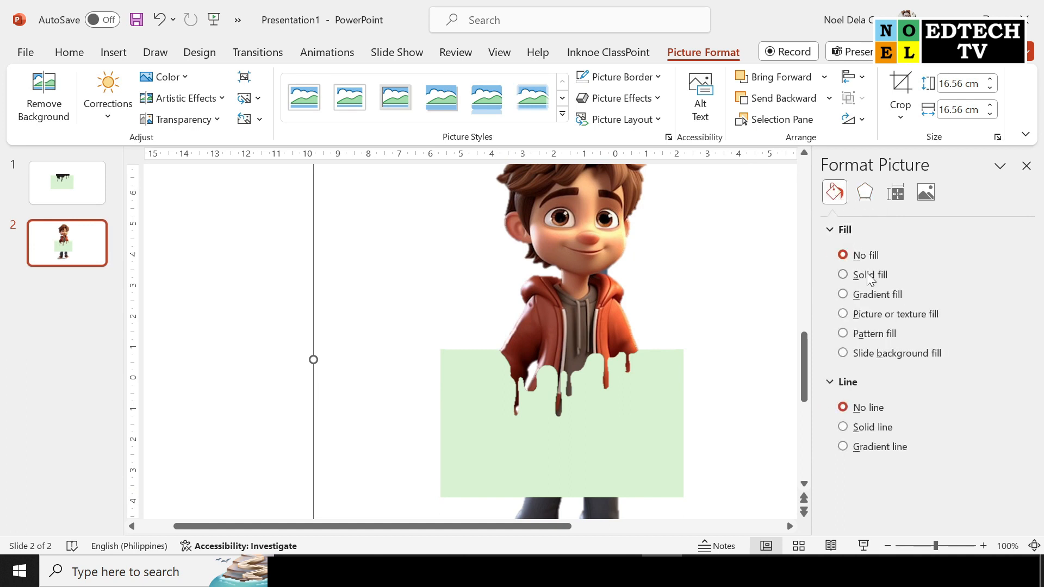
left_click(868, 275)
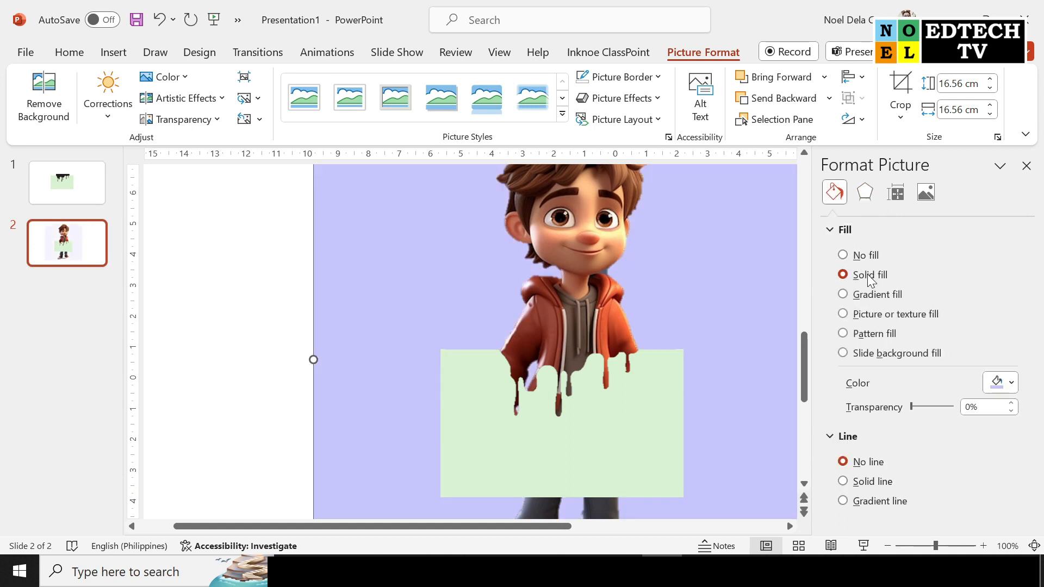
left_click(1012, 384)
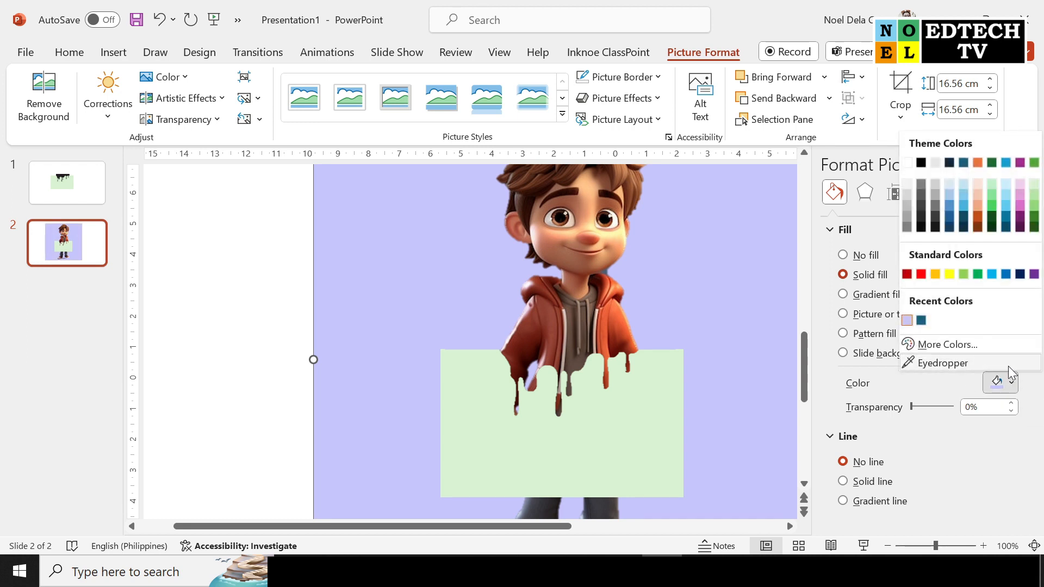
left_click(941, 362)
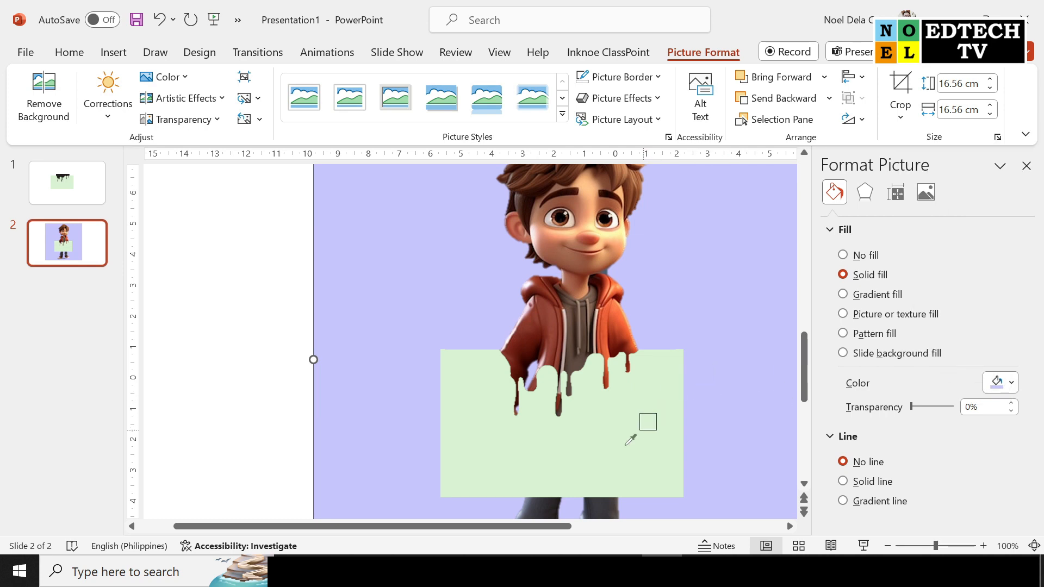
left_click(590, 440)
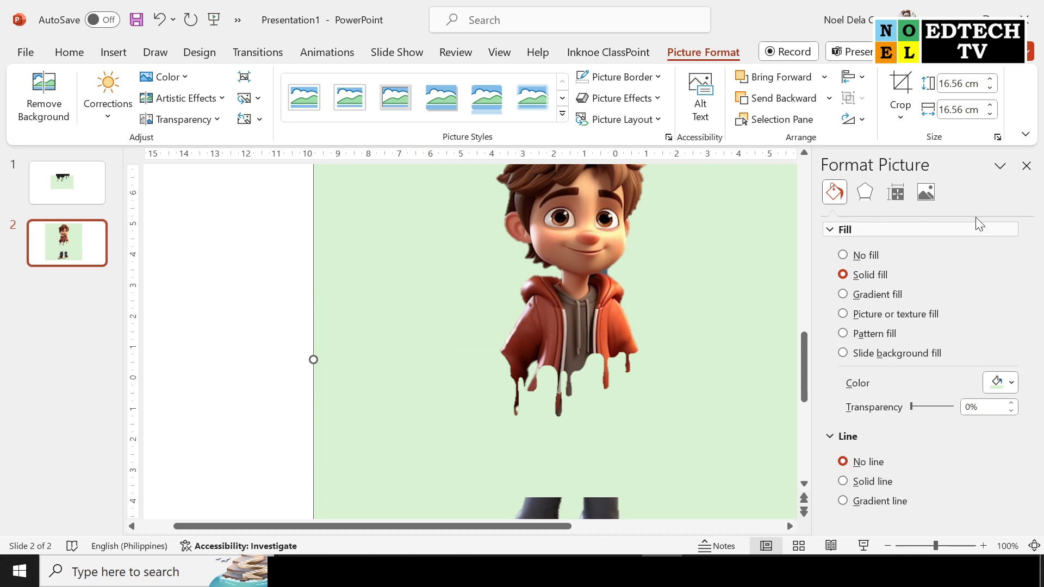
left_click(1026, 165)
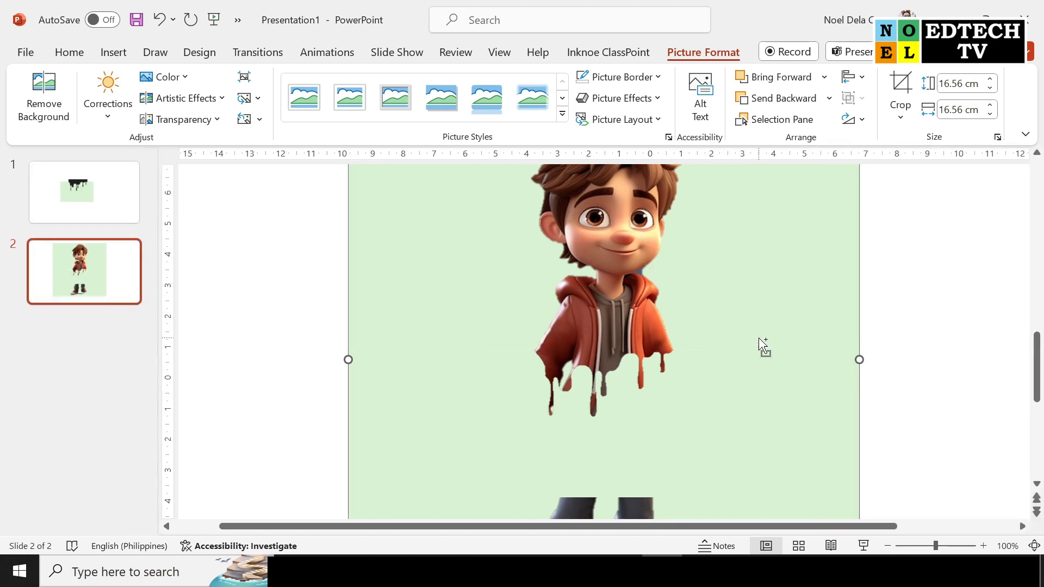
Format slide 2's background as a solid fill in the recently used light green
scroll(763, 348, "down", 3)
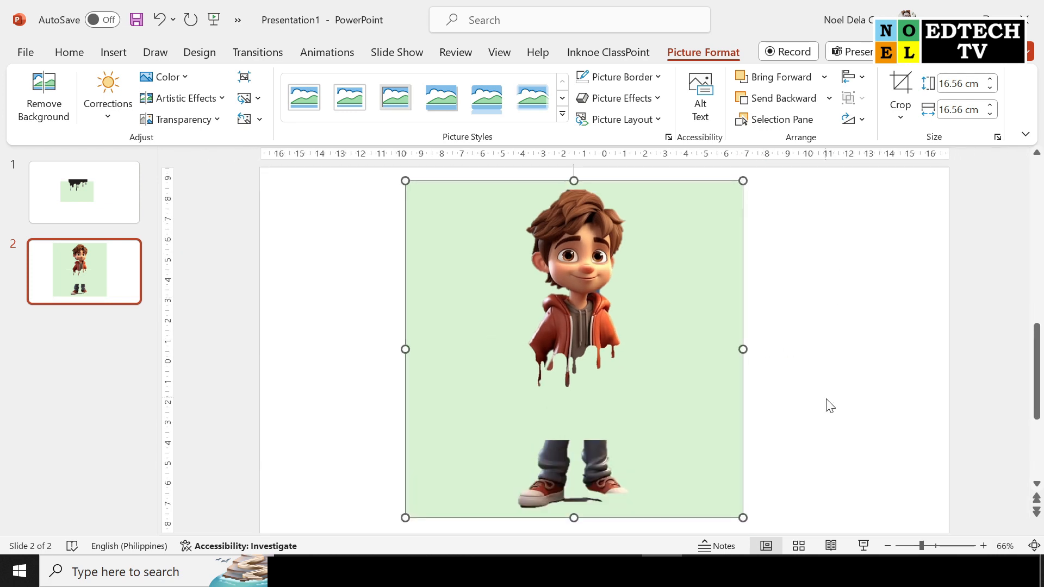
left_click(857, 419)
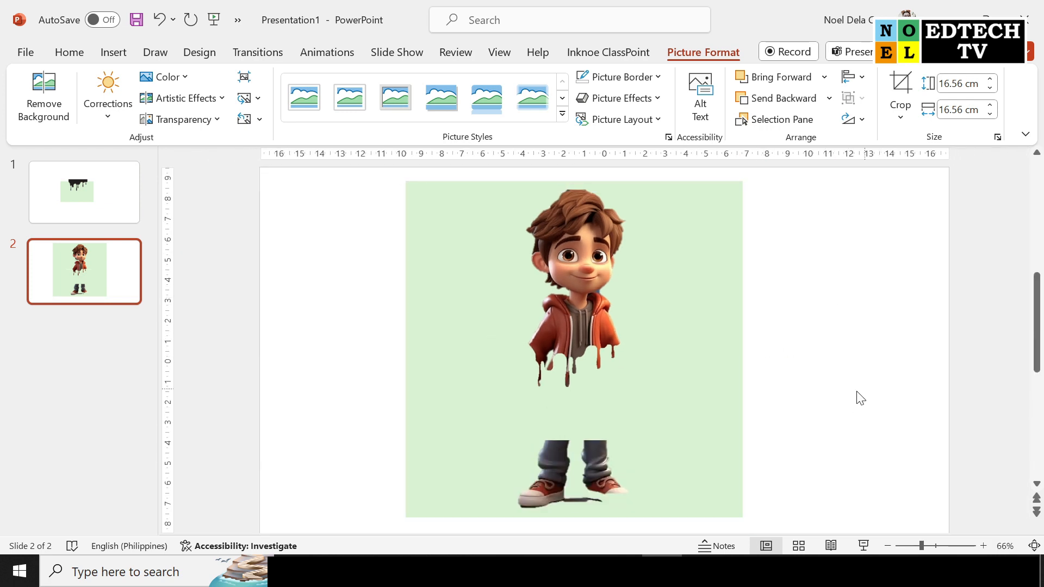
right_click(849, 321)
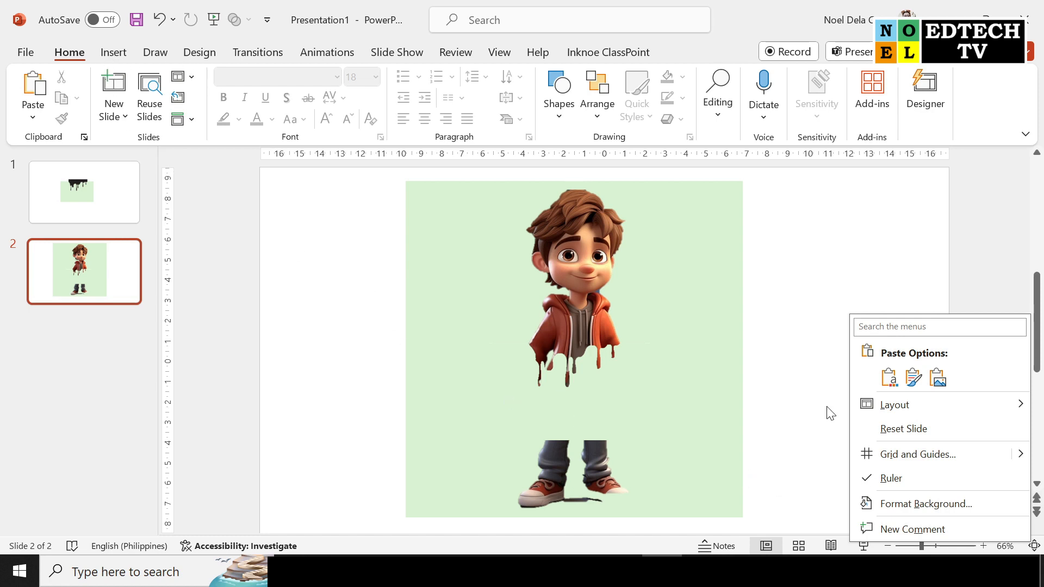
left_click(907, 510)
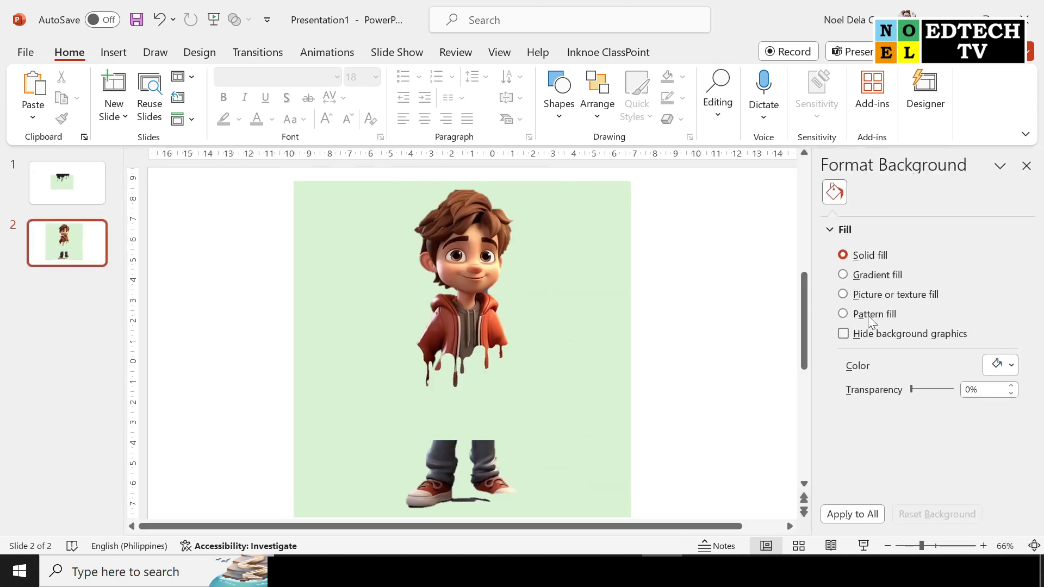
left_click(872, 274)
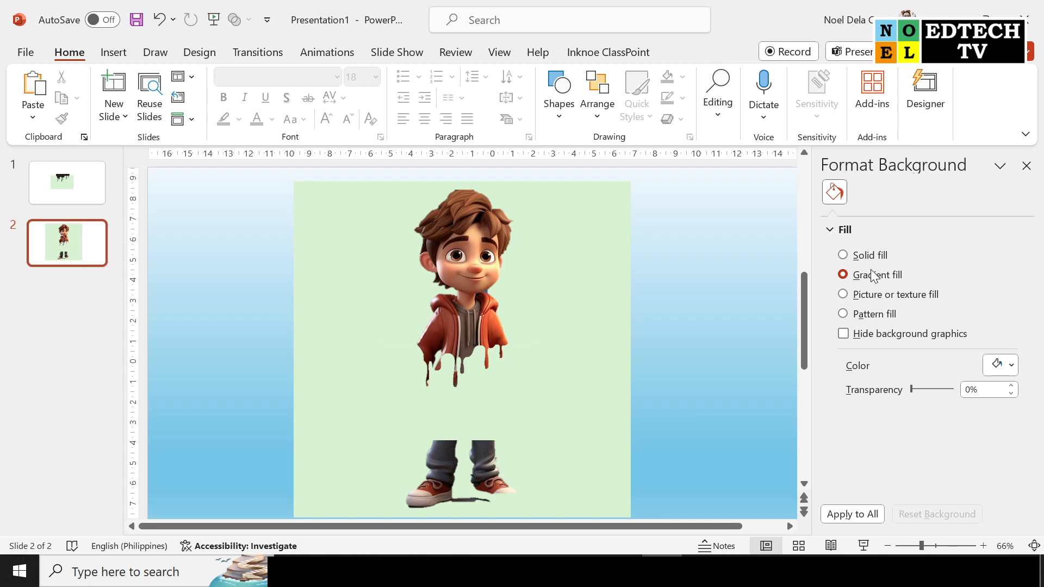
left_click(870, 256)
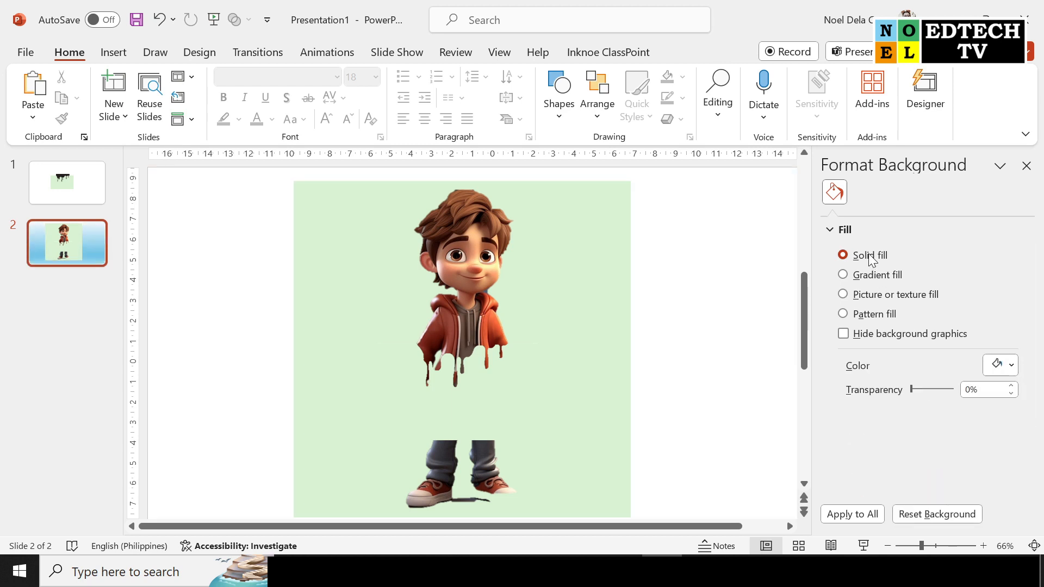
left_click(1009, 373)
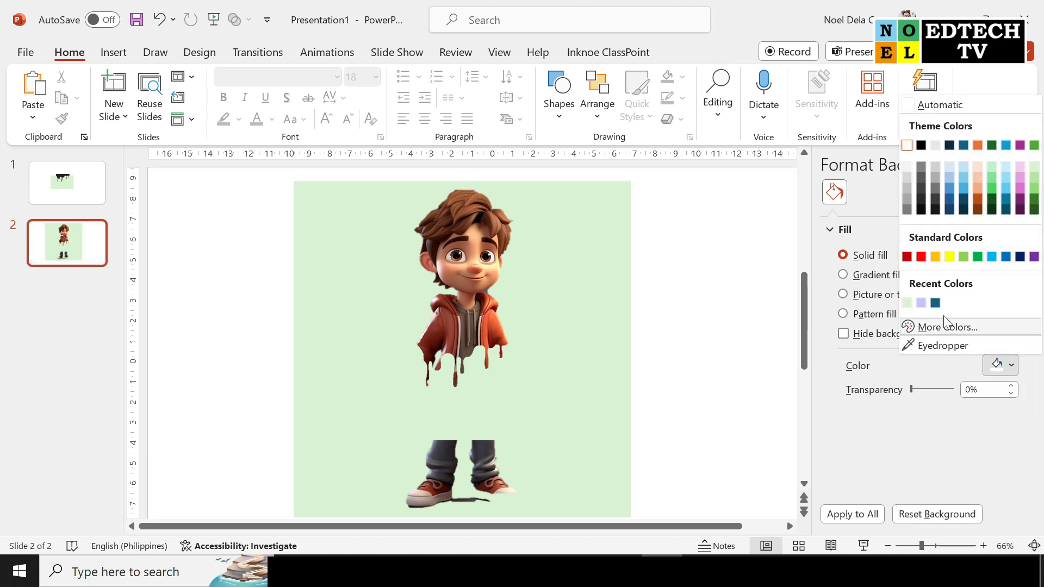
left_click(906, 303)
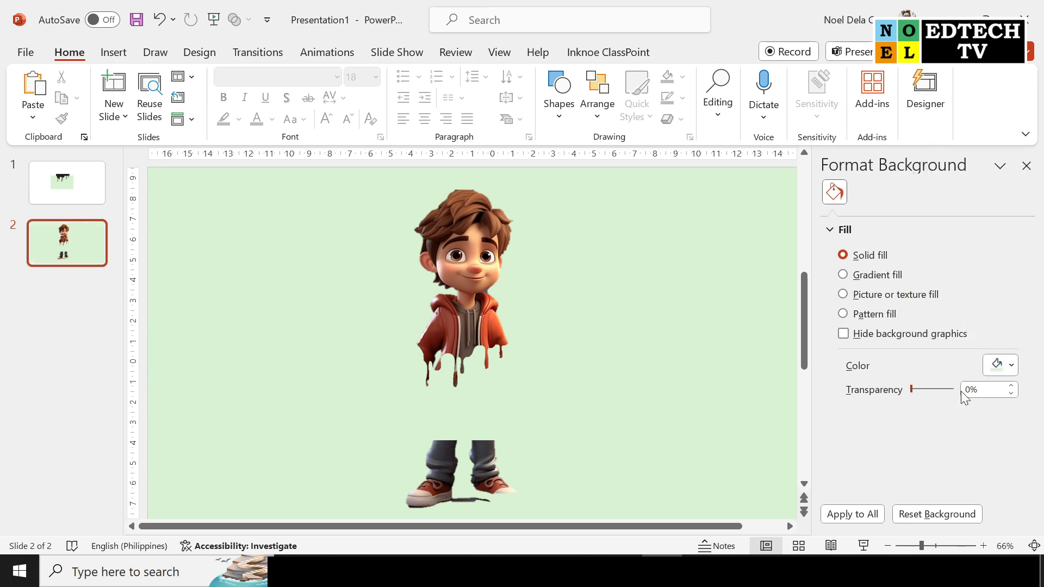
left_click(1027, 166)
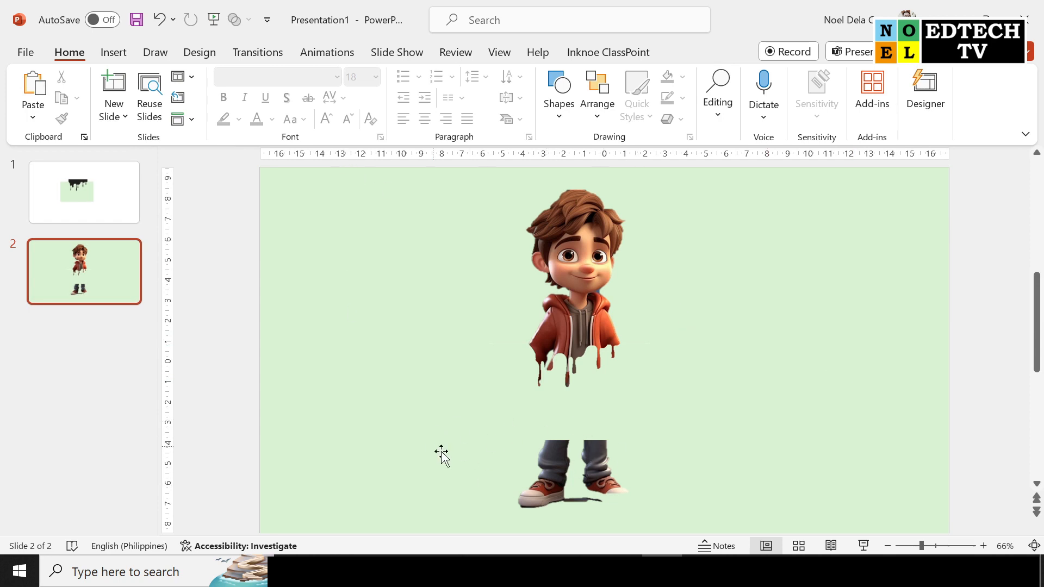
Draw a rectangle about 4.39 cm high by 11.23 cm wide over the boy's lower legs and shoes
left_click(120, 52)
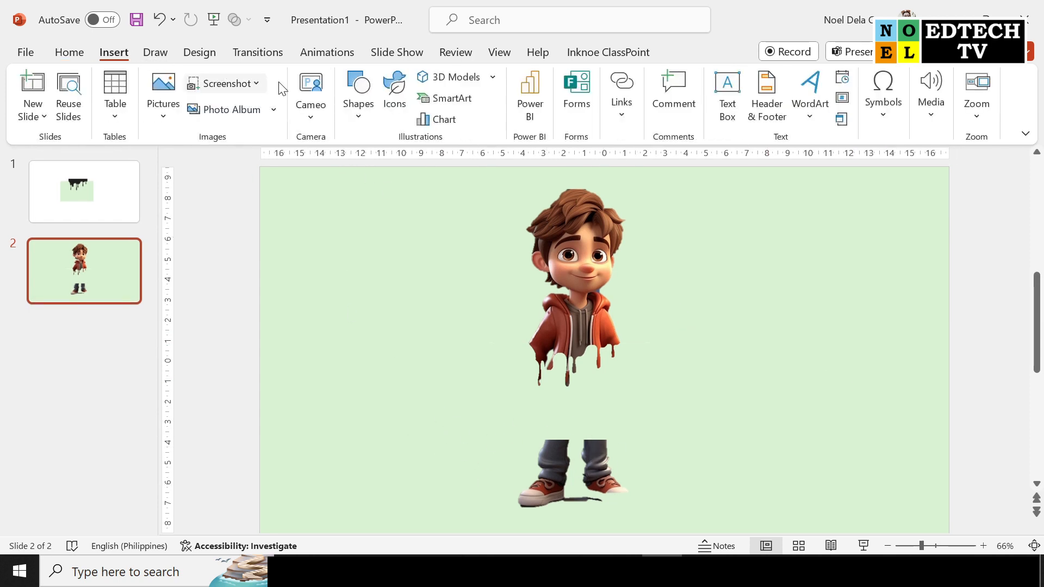
left_click(347, 106)
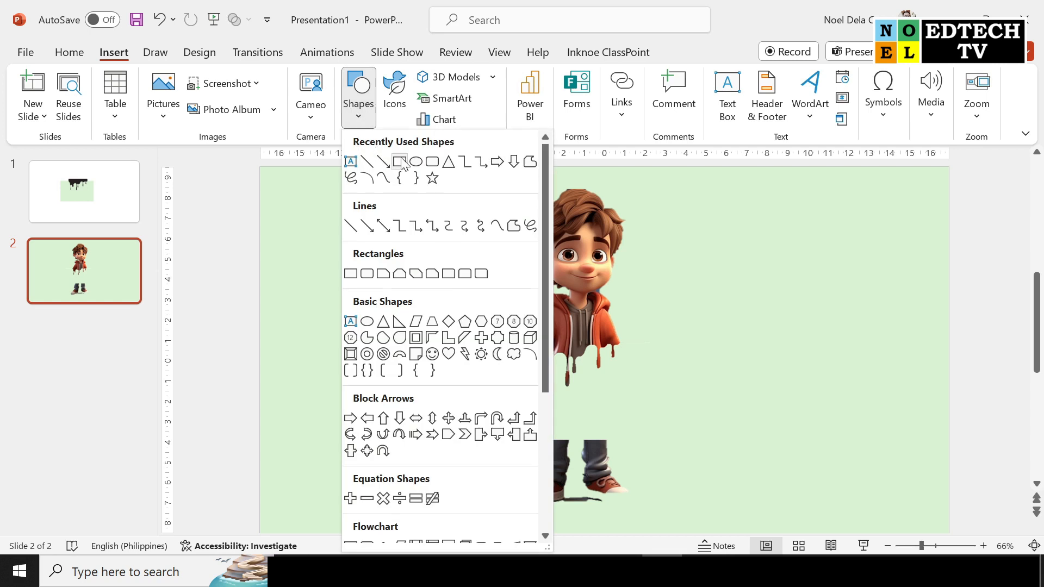
left_click(402, 163)
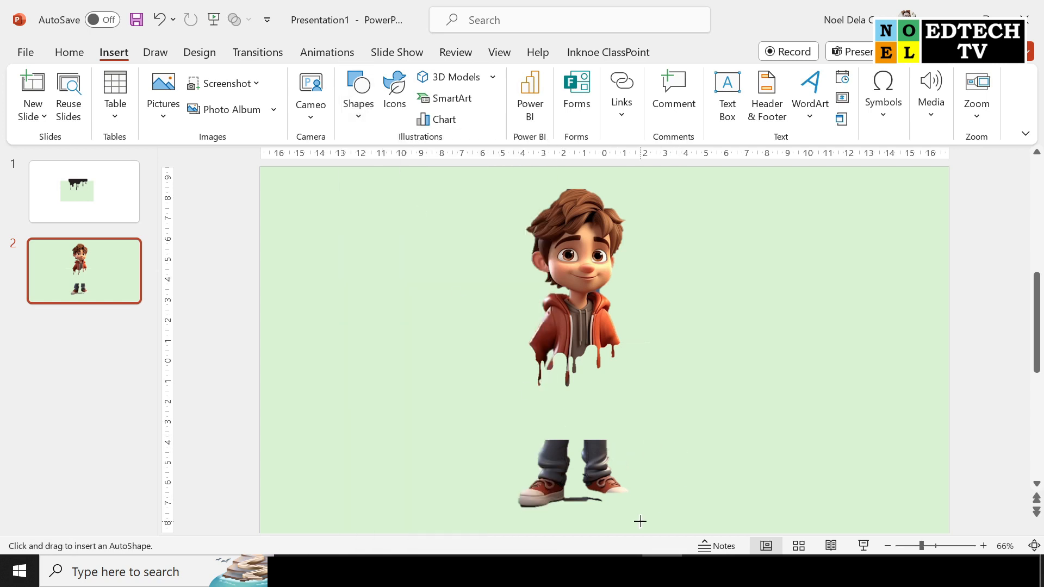
left_click_drag(465, 428, 694, 517)
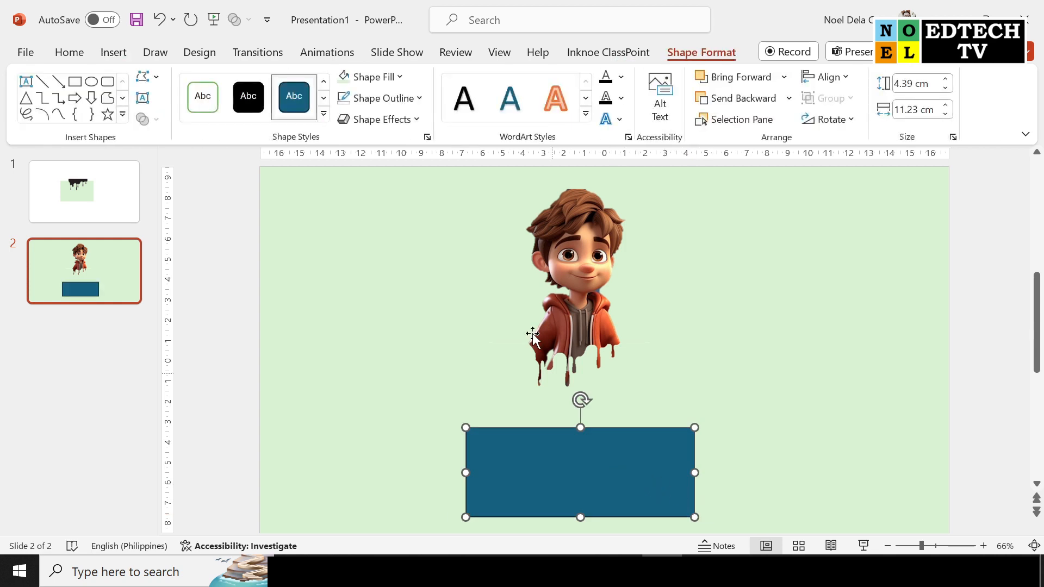
Remove the rectangle's outline and fill it with the recently used light green, then deselect it
left_click(413, 104)
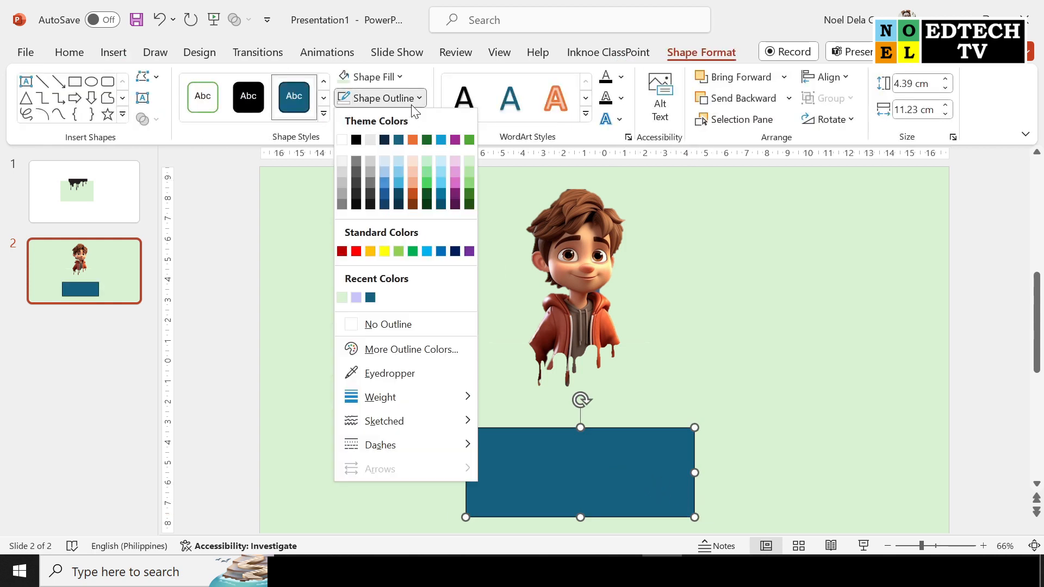
left_click(373, 325)
left_click(372, 79)
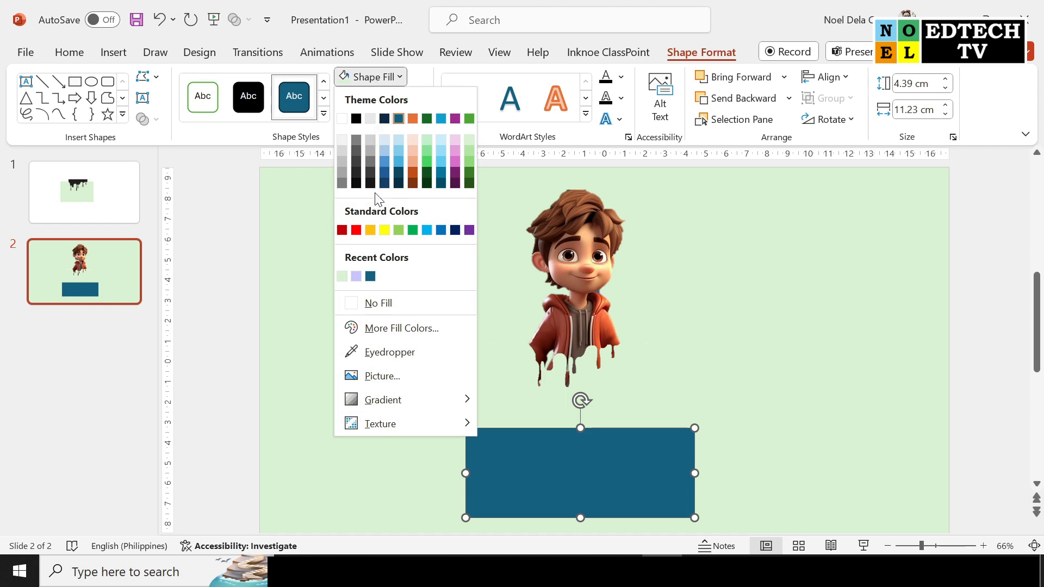
left_click(343, 278)
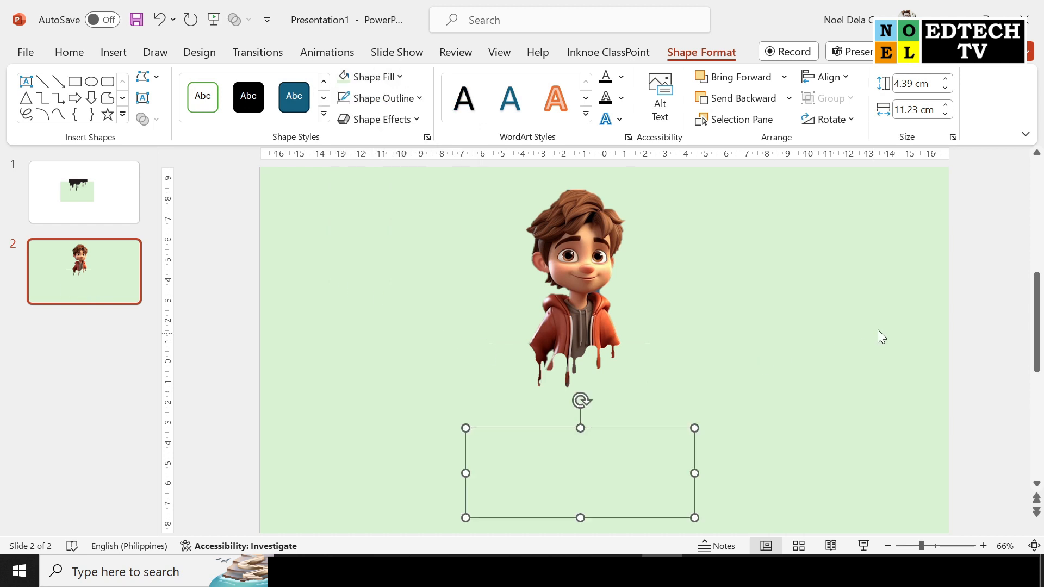
left_click(981, 276)
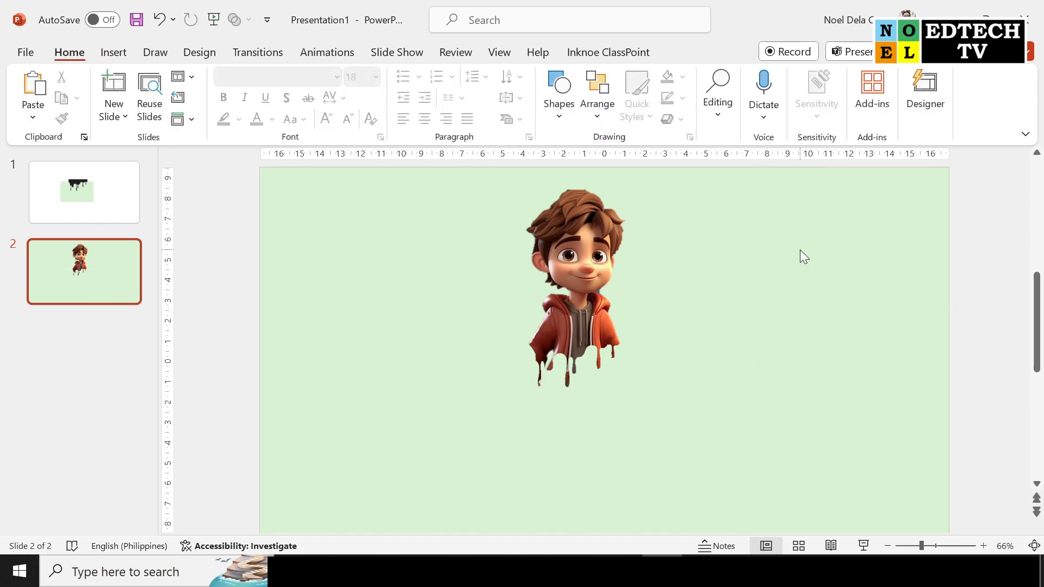
scroll(800, 249, "up", 4)
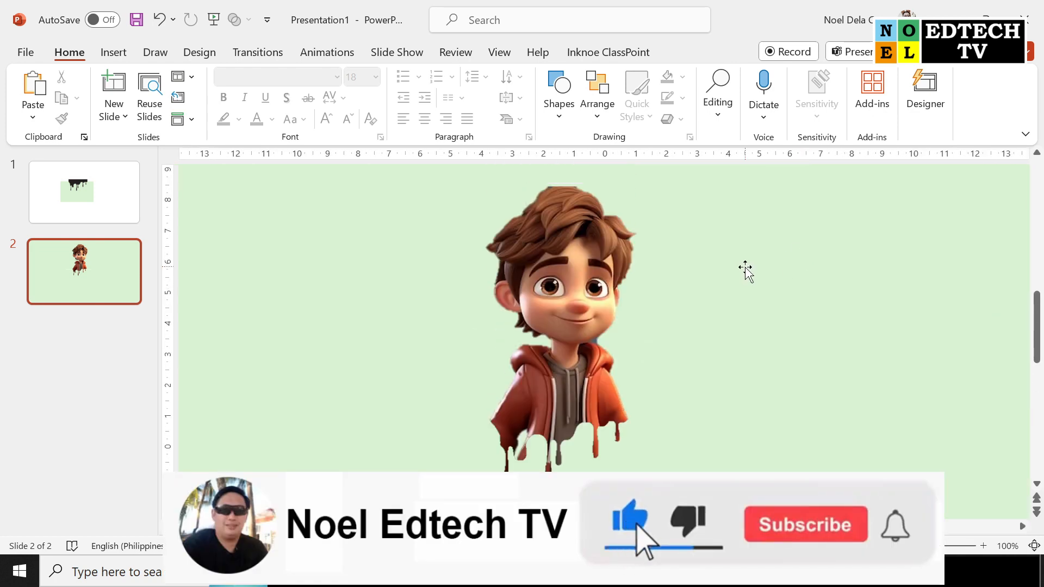